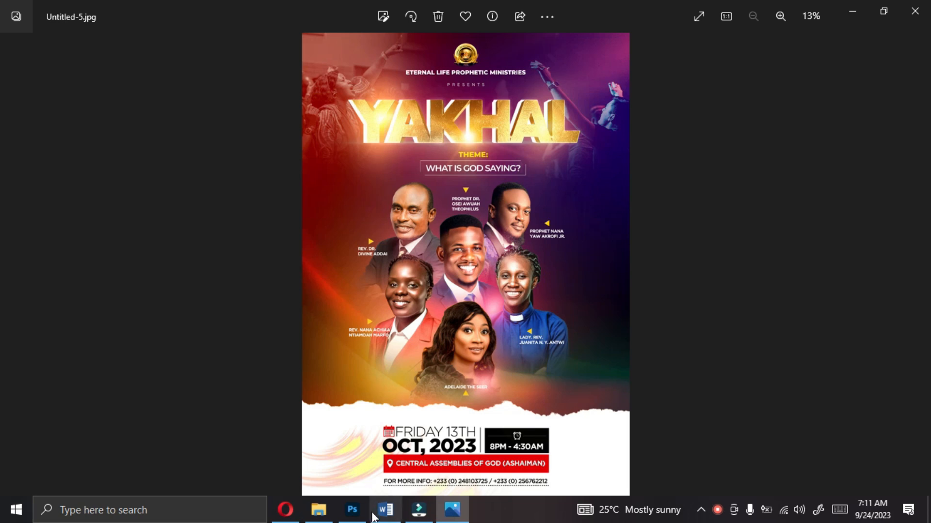
# Step: Place "WhatsApp Image 2023-09-21 at 12.07.44 PM" from the THEO folder into the CHURCH POSTER document, directly above the BACKGROUNDS group
pyautogui.click(352, 509)
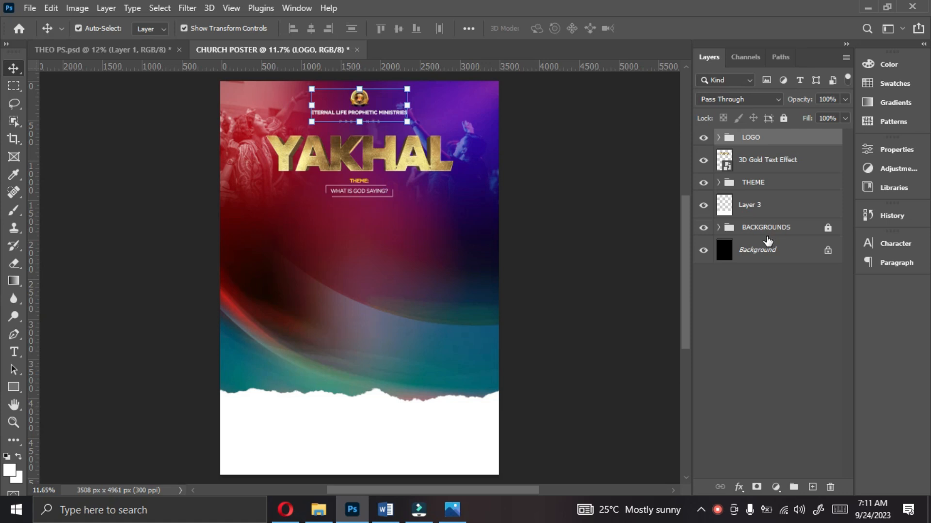
pyautogui.click(758, 234)
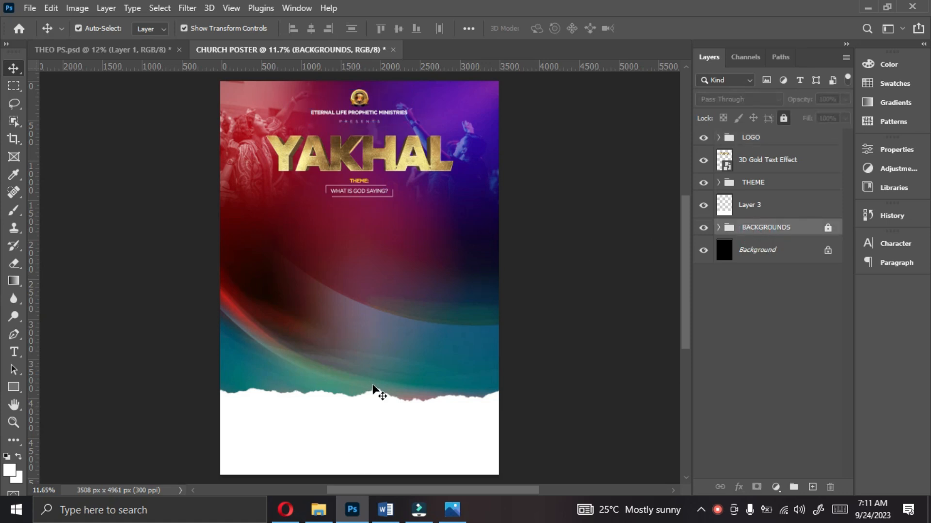
pyautogui.click(331, 505)
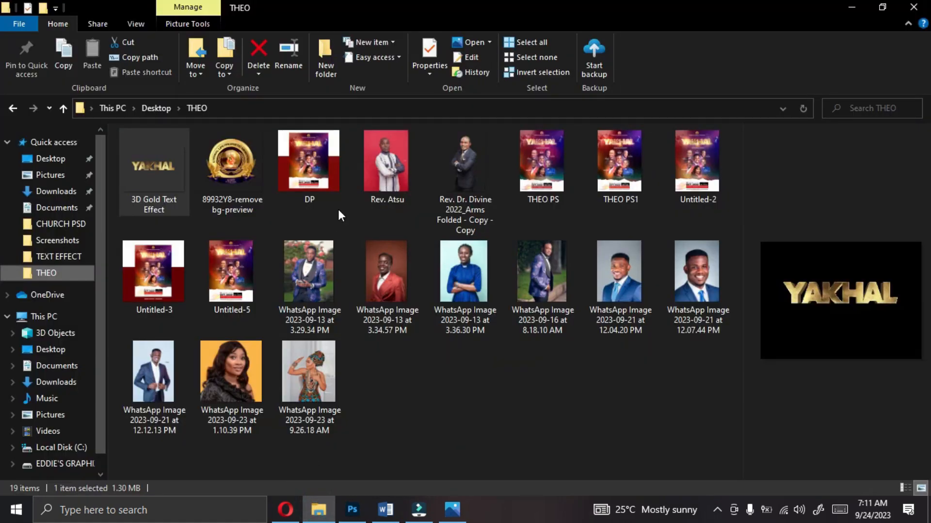
pyautogui.click(703, 290)
pyautogui.moveTo(699, 280); pyautogui.dragTo(358, 286)
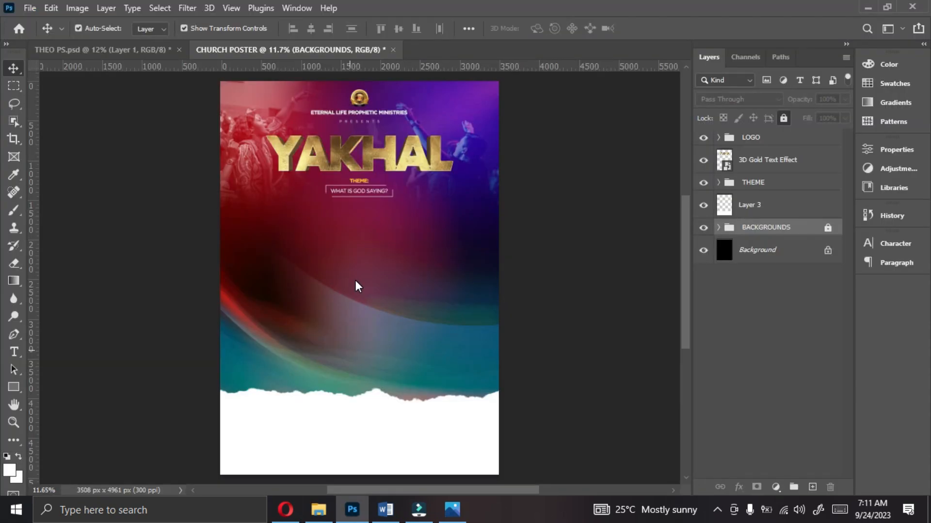
pyautogui.moveTo(357, 286); pyautogui.dragTo(358, 286)
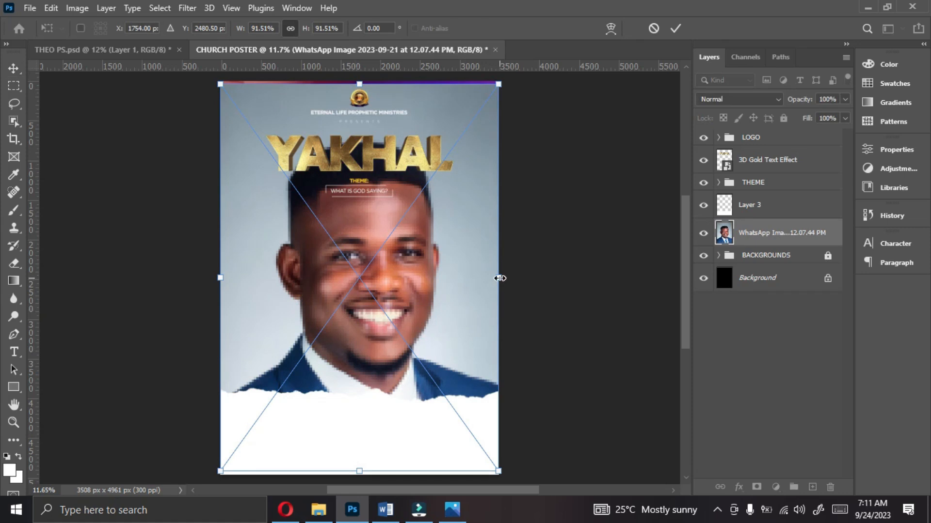
# Step: Scale the placed portrait down to about 32% around its centre, in the middle of the poster below the theme text
pyautogui.moveTo(496, 278); pyautogui.dragTo(413, 267)
pyautogui.hotkey('ctrl', '+')
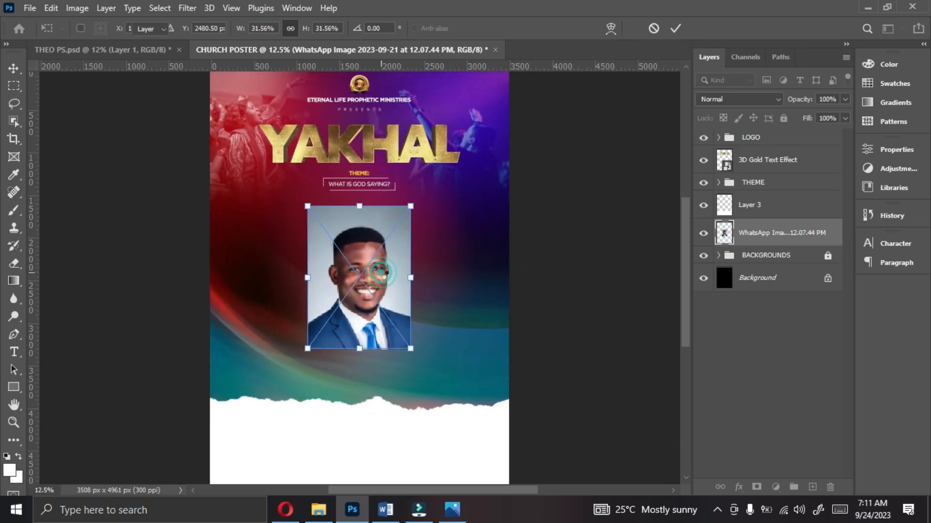
pyautogui.doubleClick(382, 272)
# Step: Rasterize the portrait layer and remove its grey background with the Remove Background quick action
pyautogui.rightClick(781, 243)
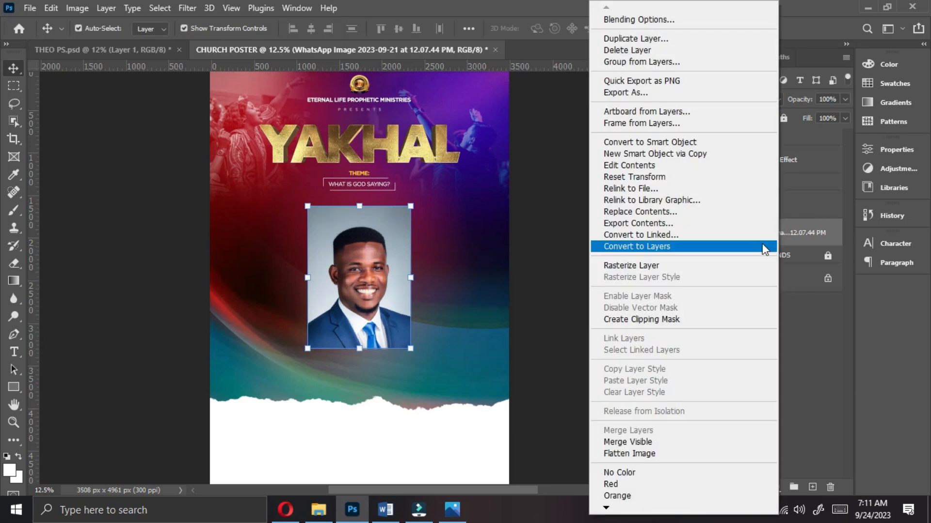
pyautogui.click(639, 266)
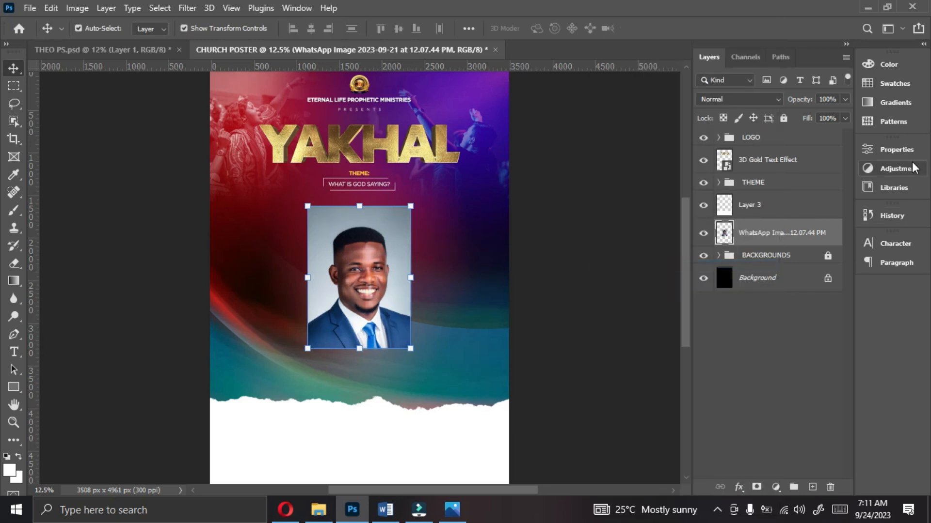
pyautogui.click(896, 150)
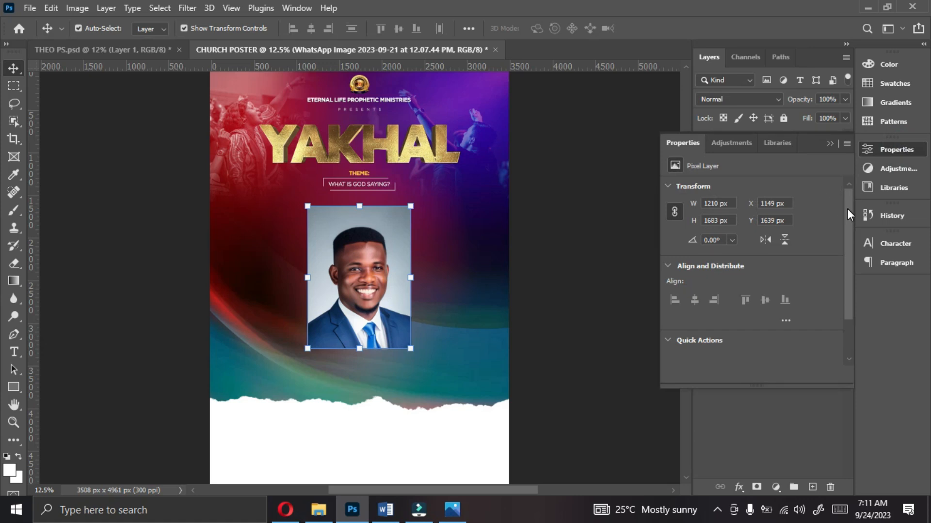
pyautogui.moveTo(848, 208); pyautogui.dragTo(854, 302)
pyautogui.click(750, 310)
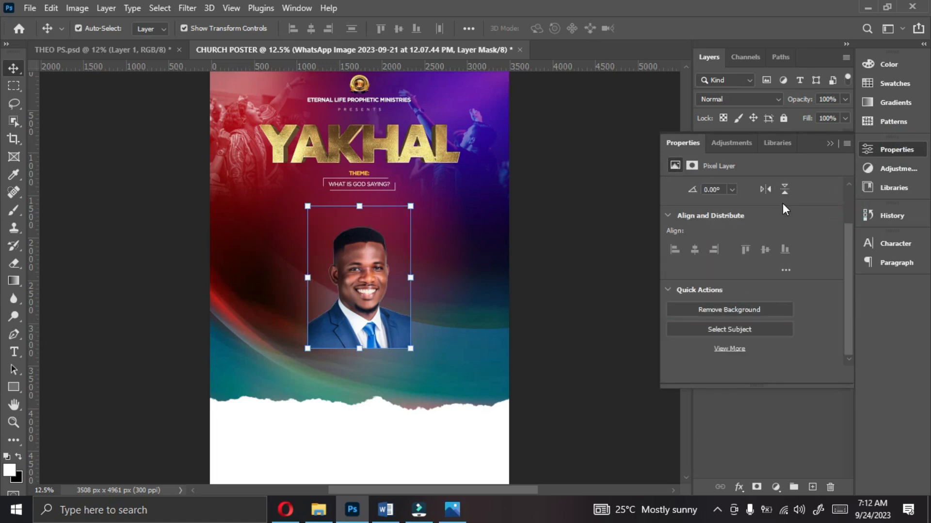
pyautogui.click(830, 144)
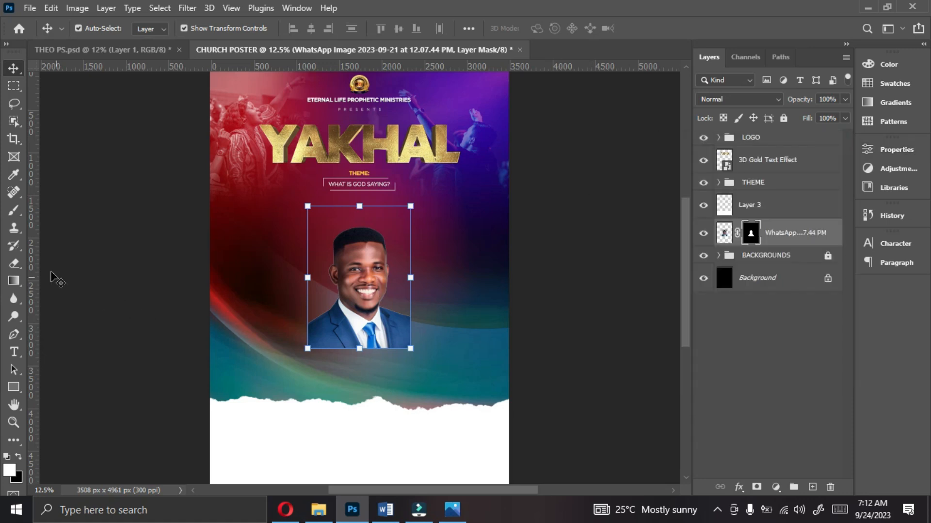
# Step: Fade the portrait's shoulders and bottom edge on its layer mask using the Eraser with a soft brush of size 1000
pyautogui.click(13, 263)
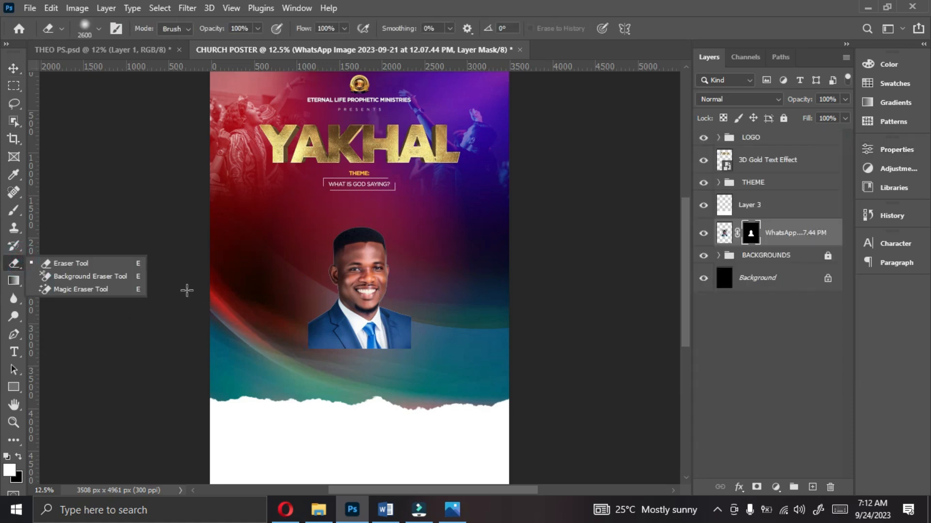
pyautogui.click(76, 265)
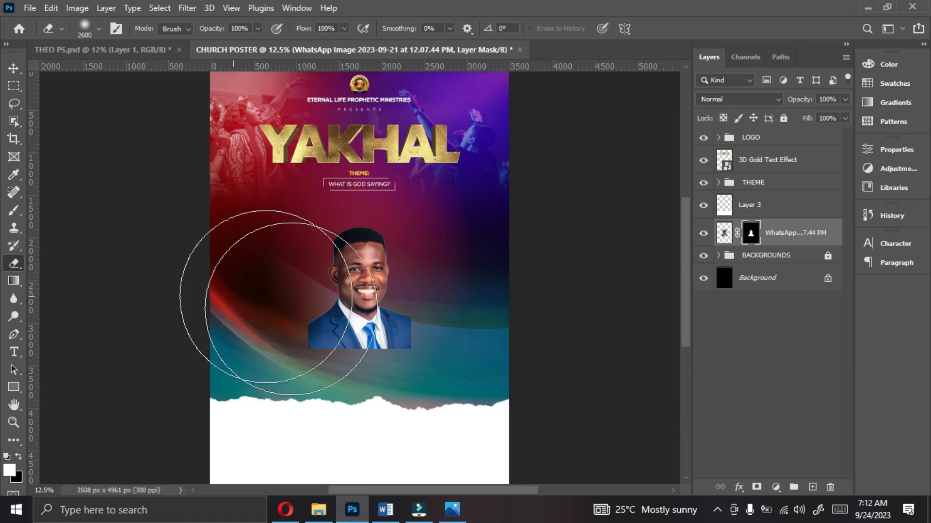
pyautogui.press('[')
pyautogui.press('[')
pyautogui.press('[')
pyautogui.press('[')
pyautogui.press('[')
pyautogui.press('[')
pyautogui.press('[')
pyautogui.press('[')
pyautogui.press('[')
pyautogui.press('[')
pyautogui.press('[')
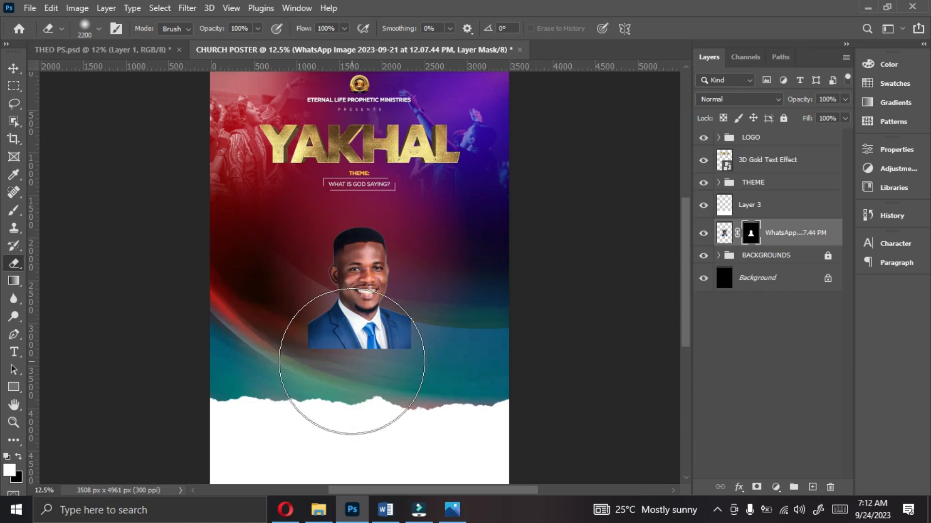
pyautogui.press('[')
pyautogui.press('[')
pyautogui.press('[')
pyautogui.press('[')
pyautogui.press('[')
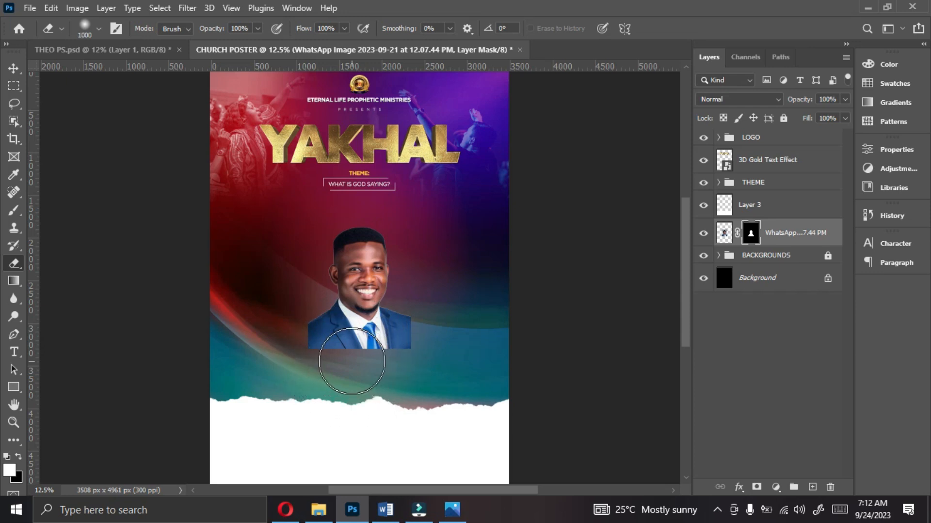
pyautogui.click(294, 345)
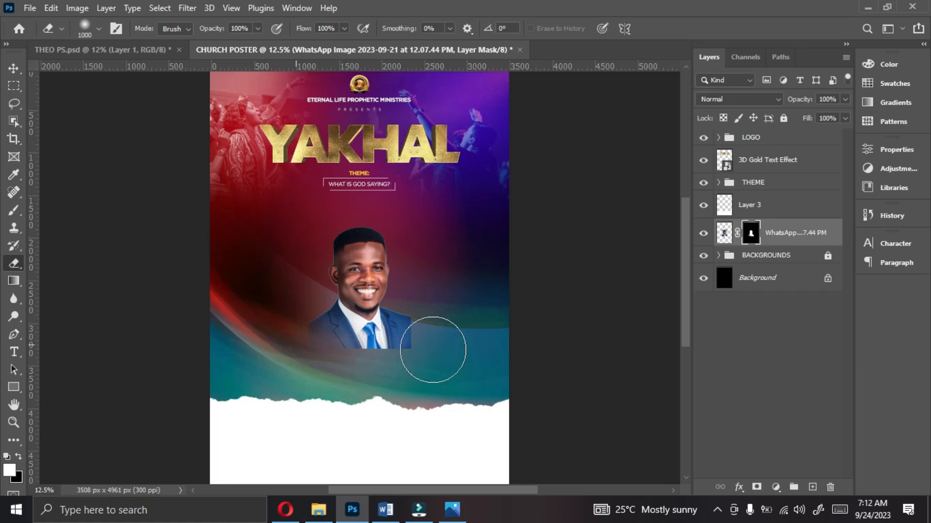
pyautogui.click(433, 344)
pyautogui.click(437, 335)
pyautogui.click(438, 336)
pyautogui.click(438, 336)
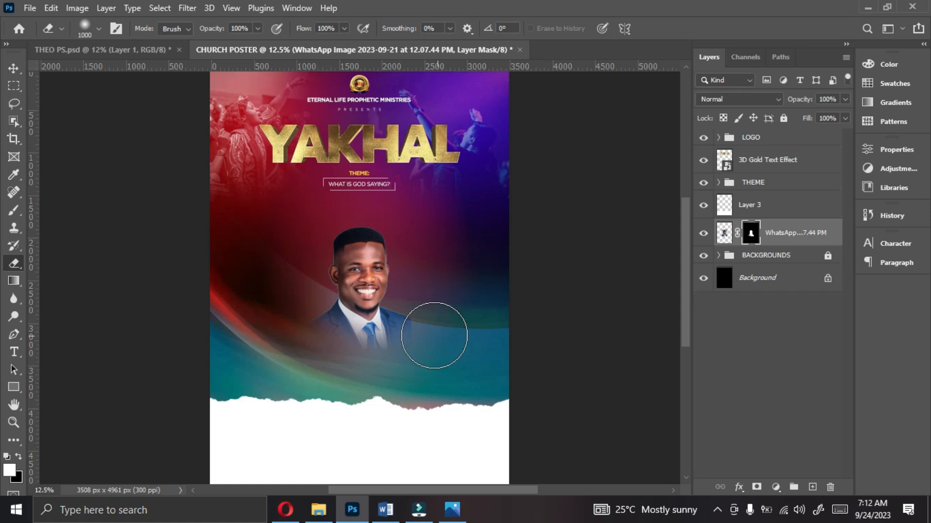
pyautogui.click(434, 334)
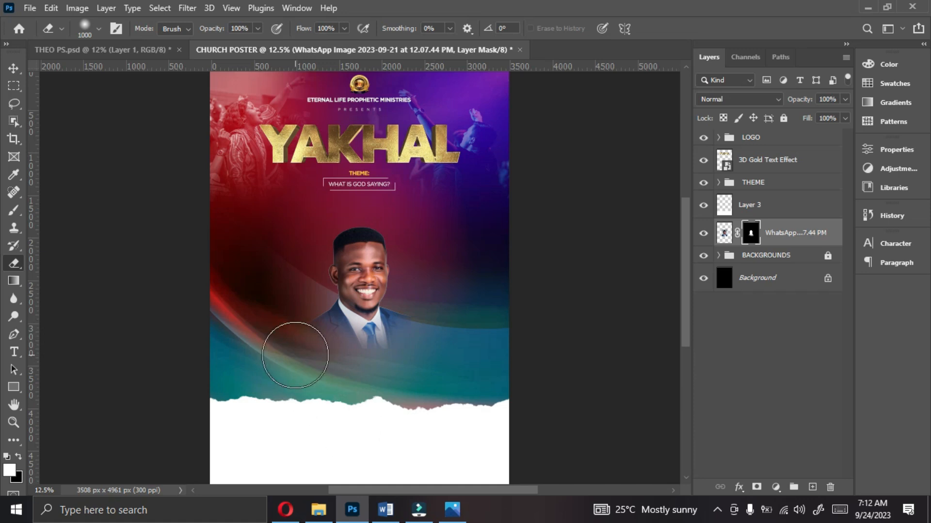
# Step: Scale the faded portrait to about 94% and rotate it about 1.4 degrees, keeping it near the poster's centre
pyautogui.click(14, 67)
pyautogui.moveTo(411, 206); pyautogui.dragTo(405, 215)
pyautogui.click(415, 366)
pyautogui.moveTo(415, 366); pyautogui.dragTo(414, 368)
pyautogui.moveTo(367, 315); pyautogui.dragTo(371, 310)
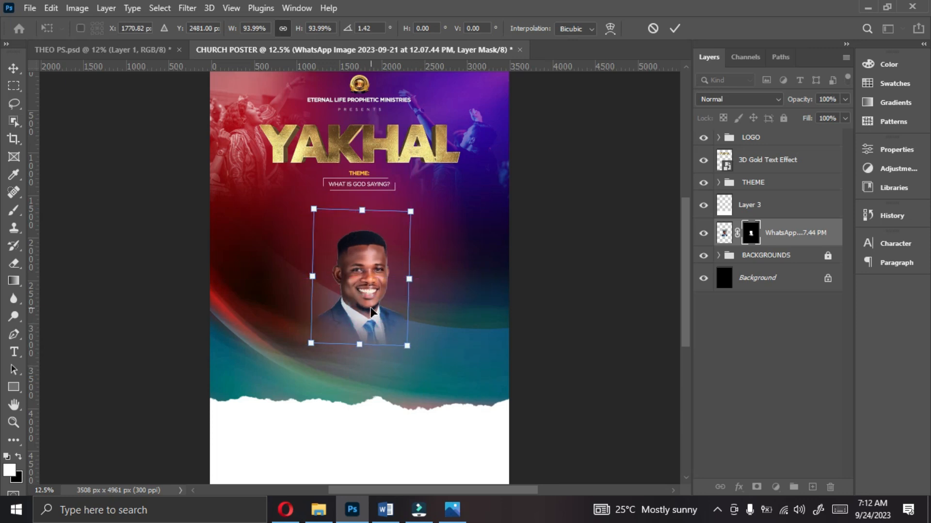
pyautogui.doubleClick(363, 295)
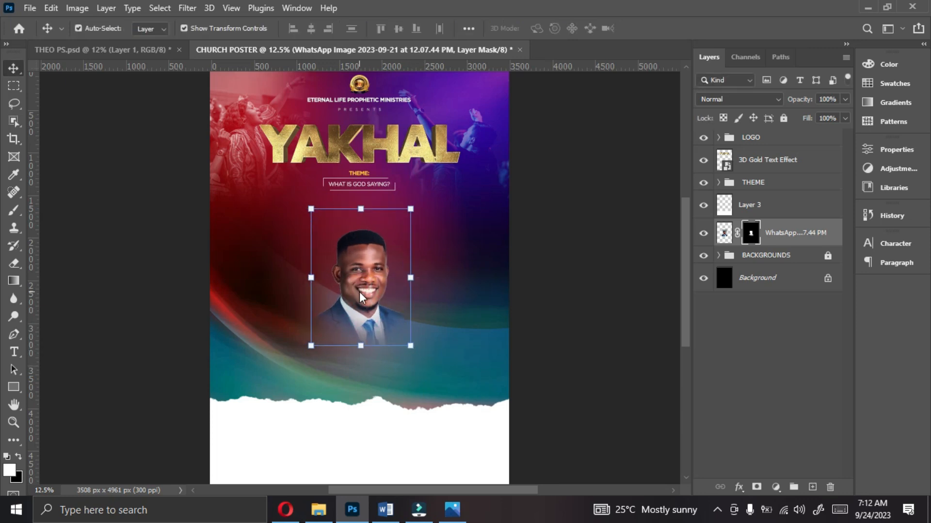
# Step: Place "WhatsApp Image 2023-09-16 at 8.18.10 AM" from the THEO folder on the poster, scaled to about 41%
pyautogui.click(318, 509)
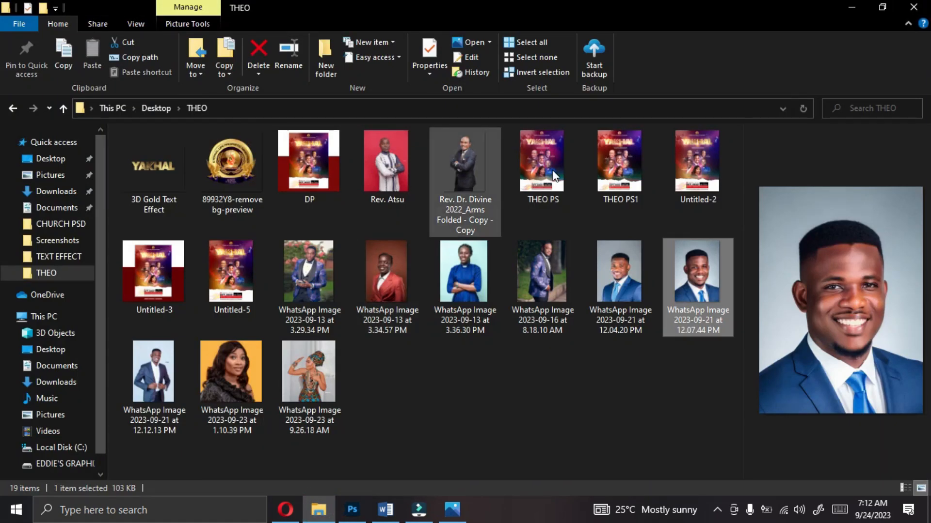
pyautogui.click(540, 291)
pyautogui.moveTo(543, 292); pyautogui.dragTo(395, 345)
pyautogui.moveTo(511, 278); pyautogui.dragTo(420, 278)
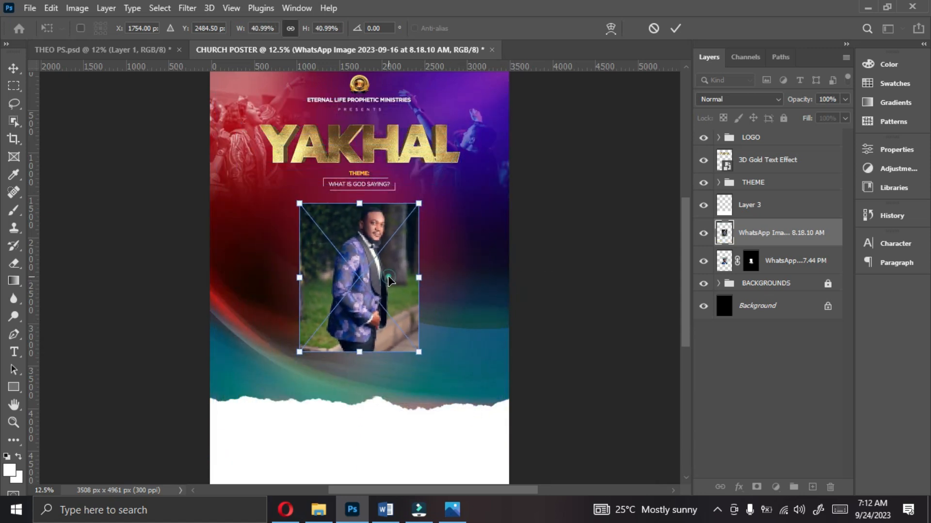
pyautogui.press('Return')
# Step: Rasterize the layer of the man in the floral jacket and remove its garden background
pyautogui.rightClick(777, 245)
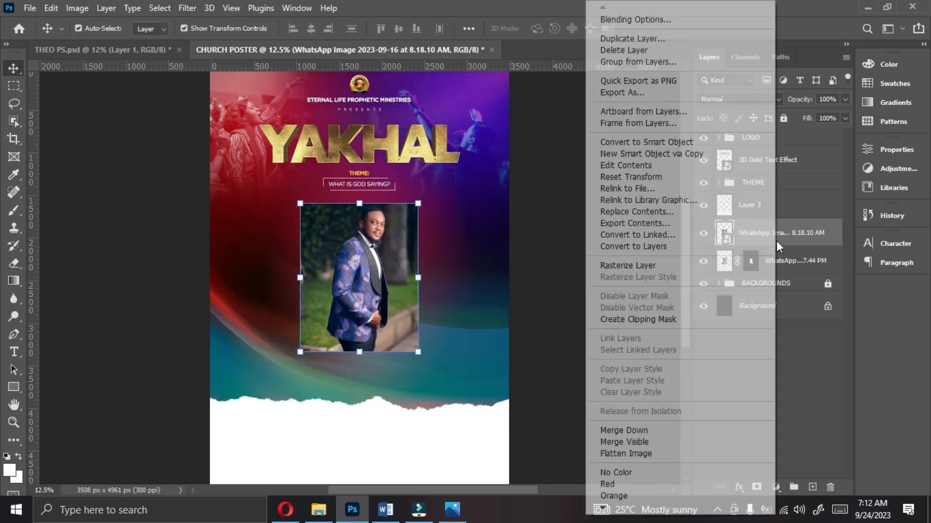
pyautogui.click(675, 263)
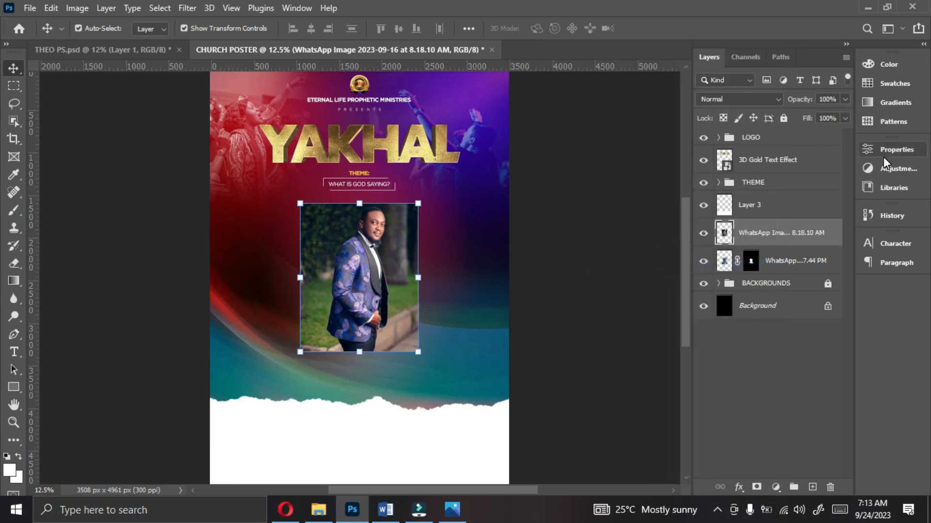
pyautogui.click(894, 149)
pyautogui.click(729, 309)
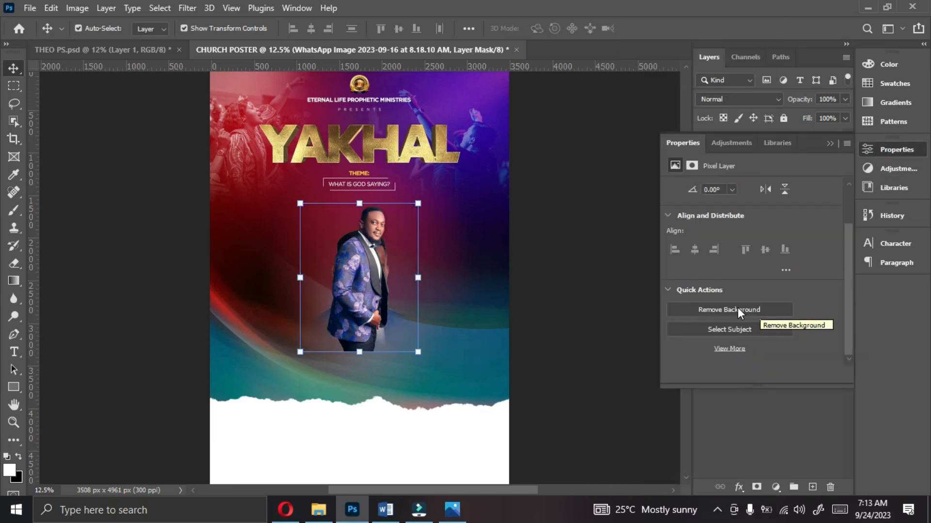
pyautogui.click(830, 143)
# Step: Fade out the lower body of the man in the floral jacket on his layer mask with the Eraser
pyautogui.click(14, 264)
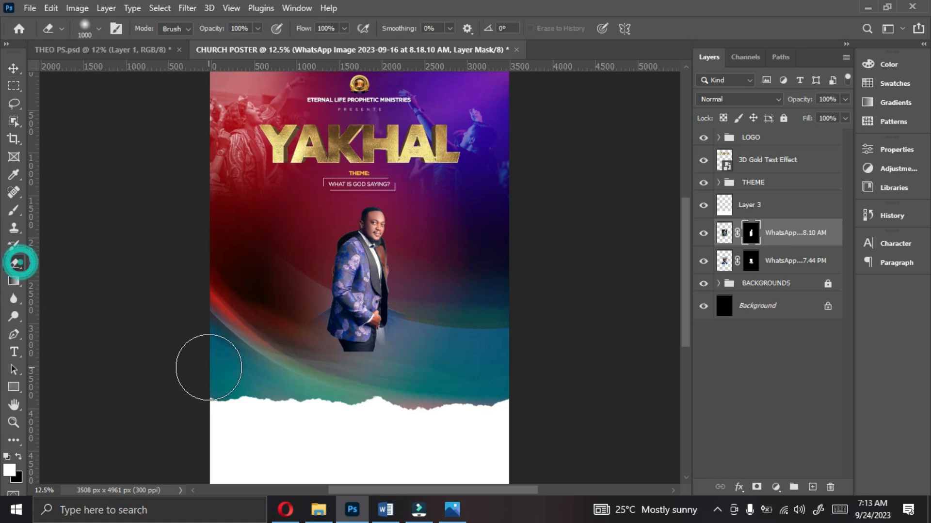
pyautogui.moveTo(307, 354)
pyautogui.mouseDown()
pyautogui.moveTo(364, 357)
pyautogui.moveTo(342, 339)
pyautogui.moveTo(363, 344)
pyautogui.moveTo(374, 321)
pyautogui.moveTo(315, 312)
pyautogui.mouseUp()
pyautogui.press('v')
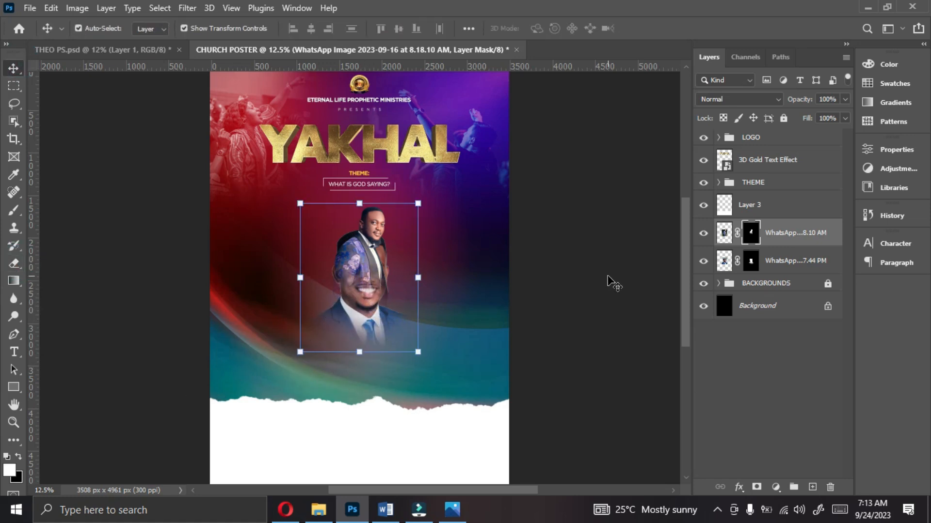
# Step: Move the floral-jacket man's layer beneath the first portrait's layer in the stacking order
pyautogui.click(775, 259)
pyautogui.click(770, 241)
pyautogui.moveTo(770, 245); pyautogui.dragTo(774, 267)
# Step: Position the floral-jacket man behind the first portrait's right shoulder and enlarge him to about 127%
pyautogui.moveTo(378, 225); pyautogui.dragTo(408, 263)
pyautogui.moveTo(448, 241); pyautogui.dragTo(480, 203)
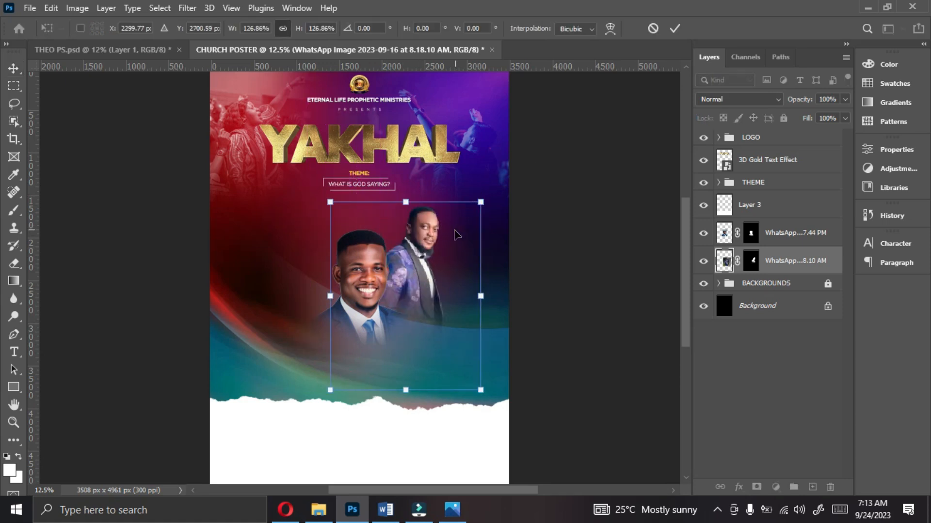
pyautogui.moveTo(443, 239); pyautogui.dragTo(422, 236)
pyautogui.press('Return')
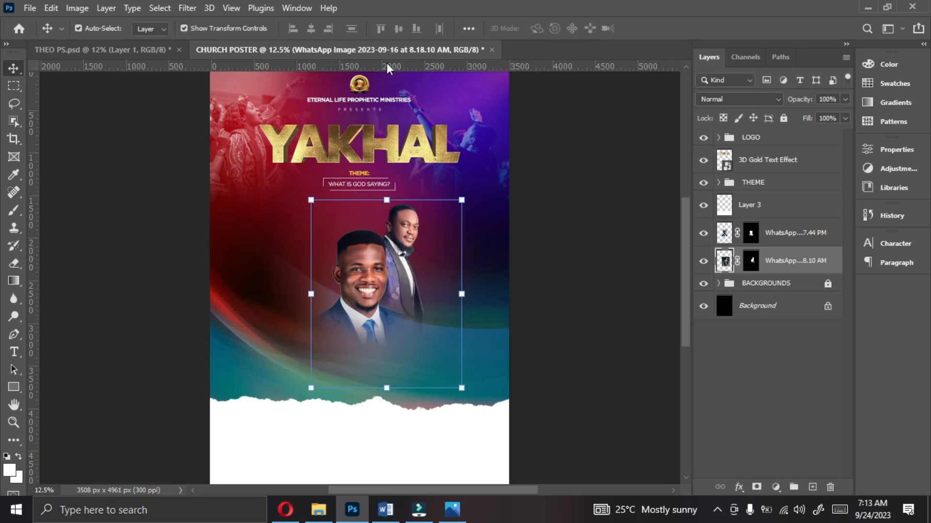
# Step: Add a horizontal guide just below the theme text and enlarge the floral-jacket man to about 103% so his head reaches it
pyautogui.moveTo(388, 68); pyautogui.dragTo(385, 200)
pyautogui.moveTo(462, 200); pyautogui.dragTo(468, 195)
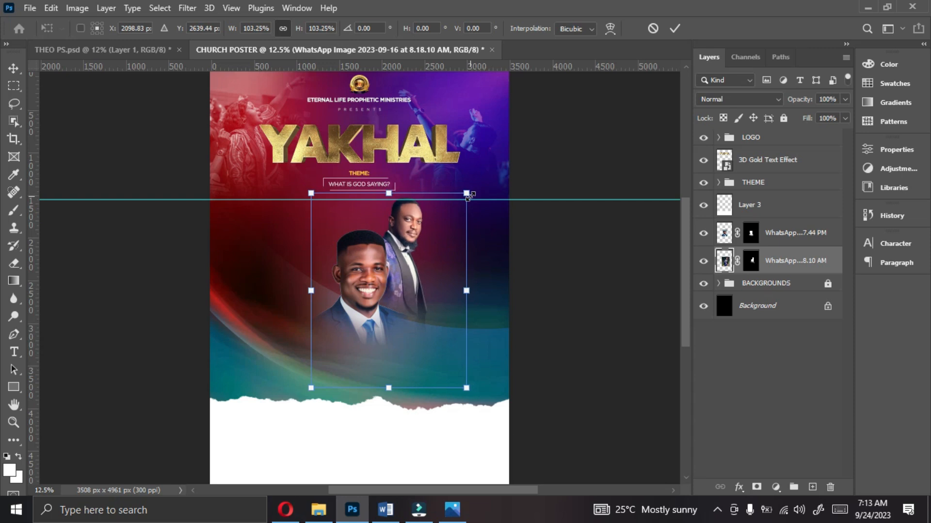
pyautogui.press('Return')
# Step: Shrink the front portrait to about 85% and shift the floral-jacket man slightly left, closer behind him
pyautogui.click(371, 270)
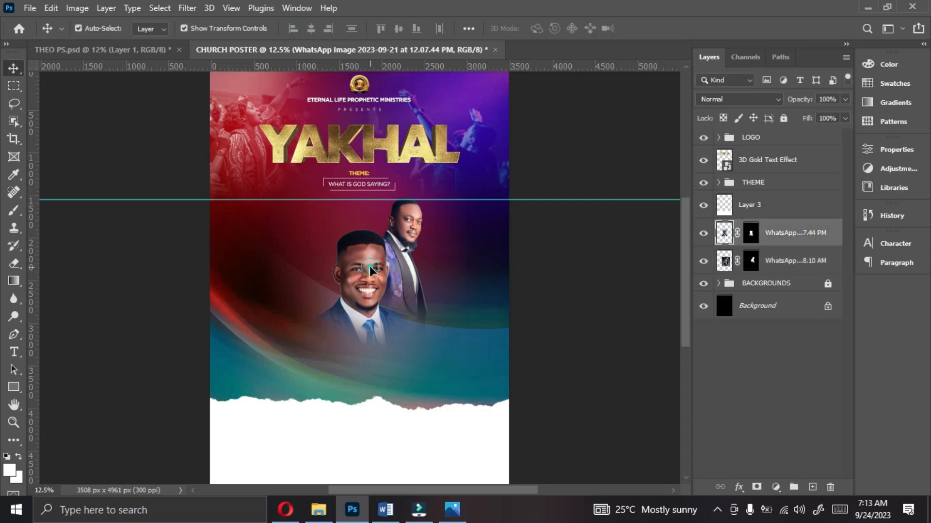
pyautogui.moveTo(361, 346); pyautogui.dragTo(361, 325)
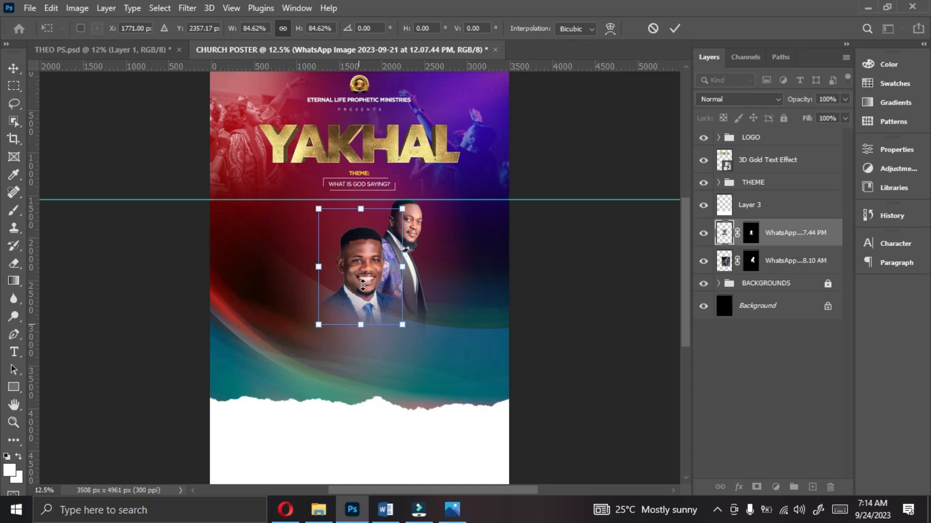
pyautogui.press('Return')
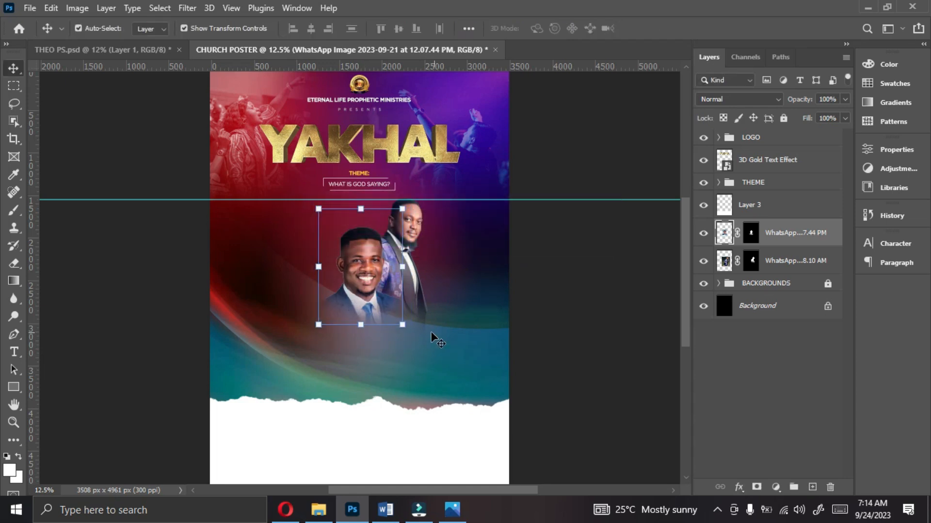
pyautogui.click(442, 323)
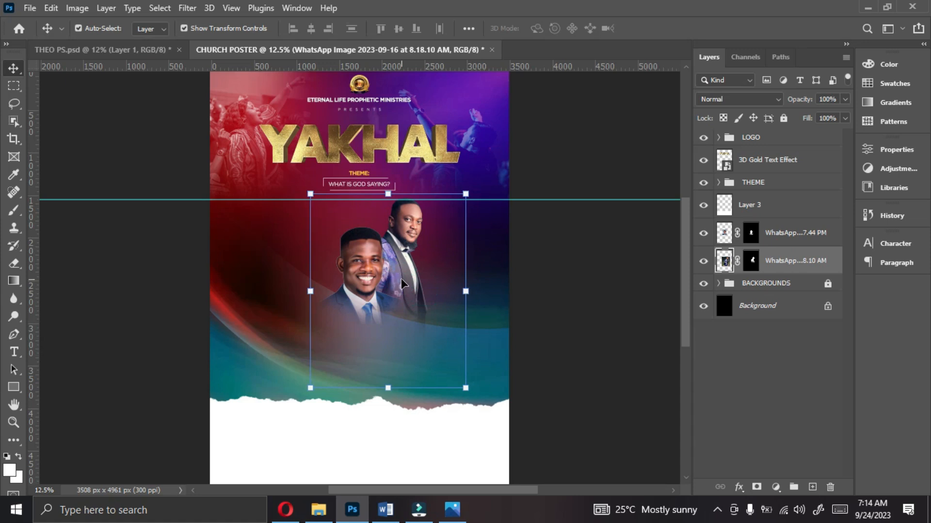
pyautogui.moveTo(404, 280); pyautogui.dragTo(401, 280)
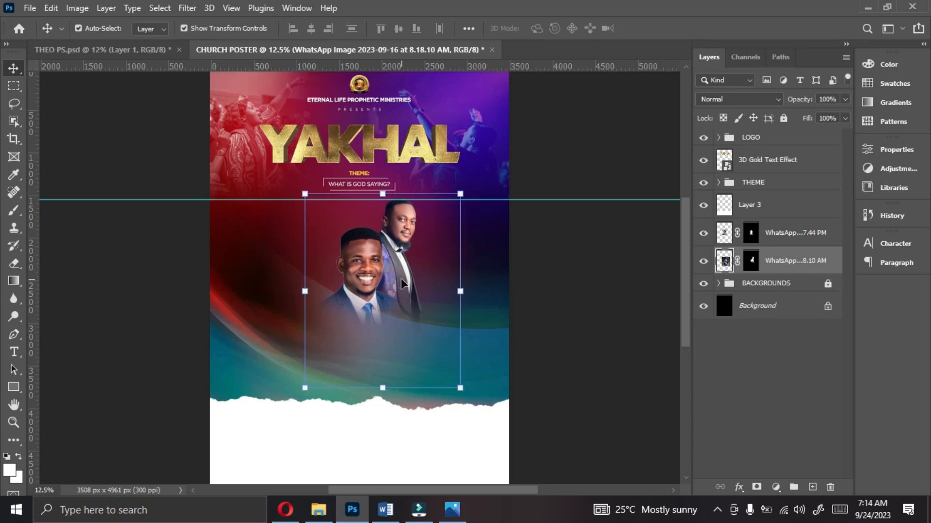
# Step: Place the arms-folded man's image above the floral-jacket man's layer and position him behind the front portrait's left side at about 20% scale
pyautogui.click(361, 280)
pyautogui.moveTo(361, 278); pyautogui.dragTo(361, 280)
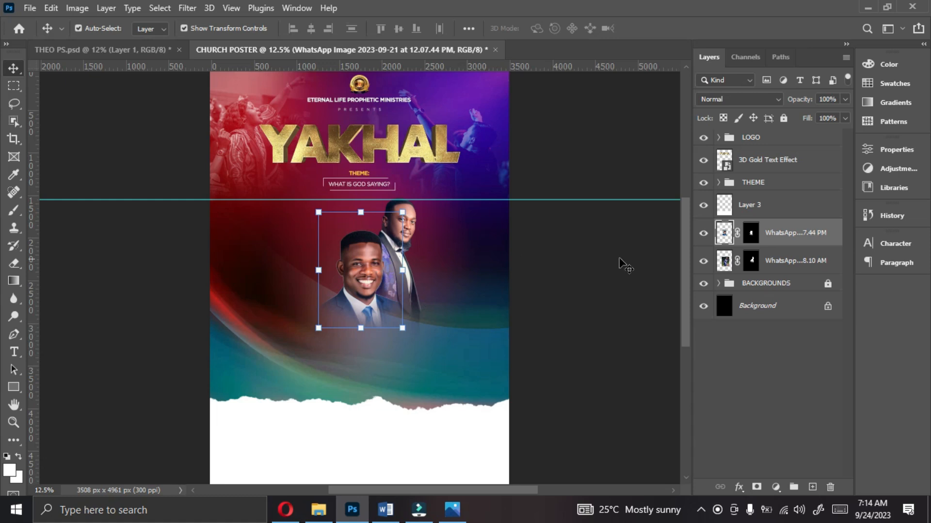
pyautogui.click(786, 264)
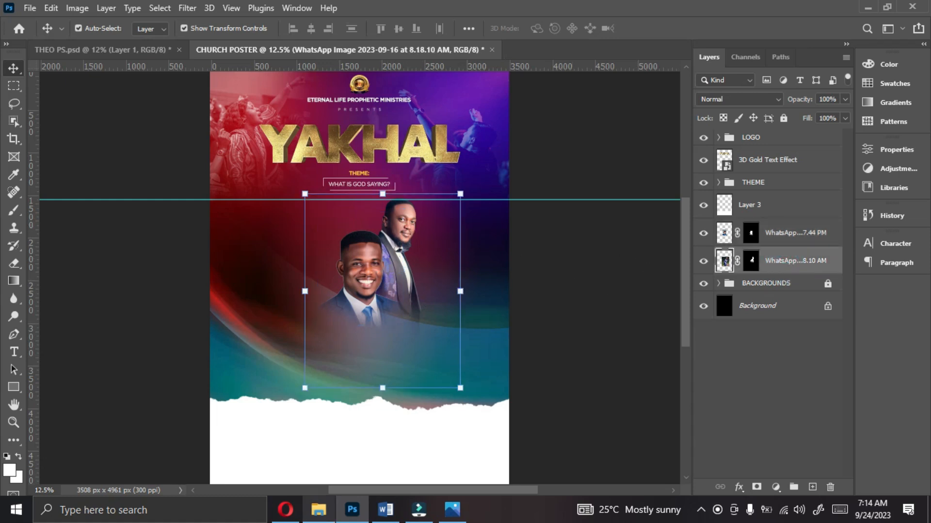
pyautogui.click(318, 509)
pyautogui.click(464, 170)
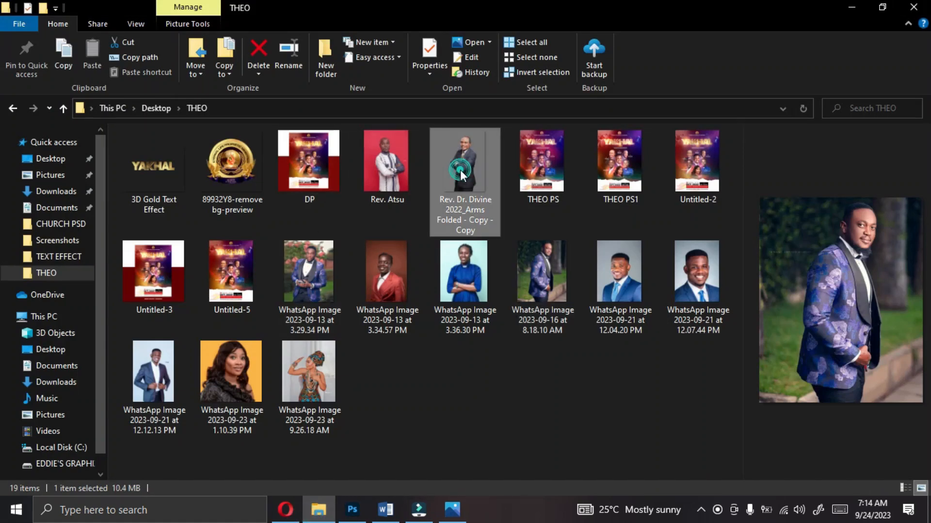
pyautogui.moveTo(462, 182); pyautogui.dragTo(335, 322)
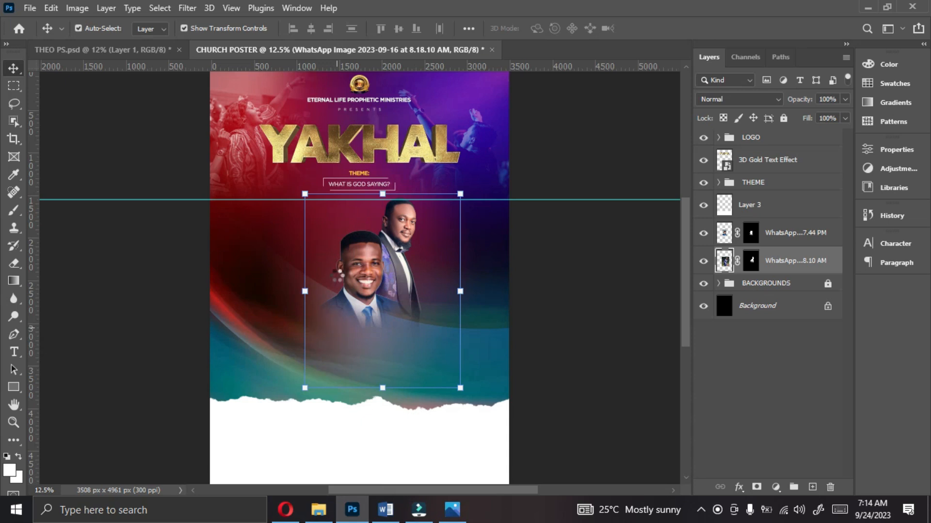
pyautogui.moveTo(499, 277); pyautogui.dragTo(355, 257)
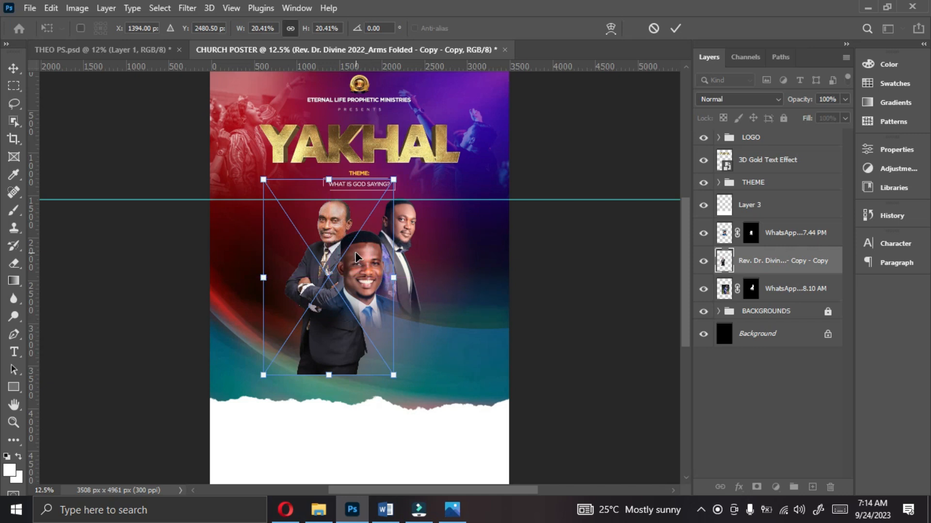
# Step: Enlarge the arms-folded man to about 21.15% and nudge him slightly down and left so his head meets the guide
pyautogui.hotkey('ctrl', '+')
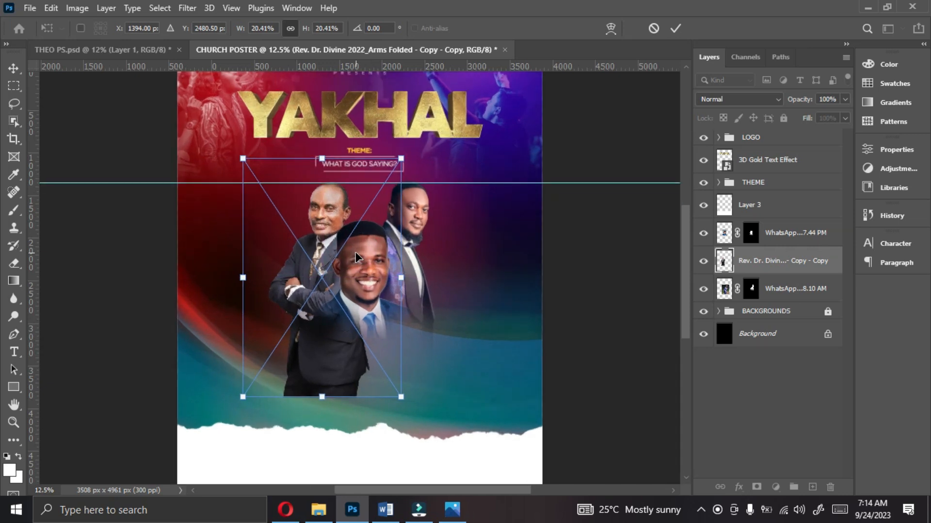
pyautogui.hotkey('ctrl', '+')
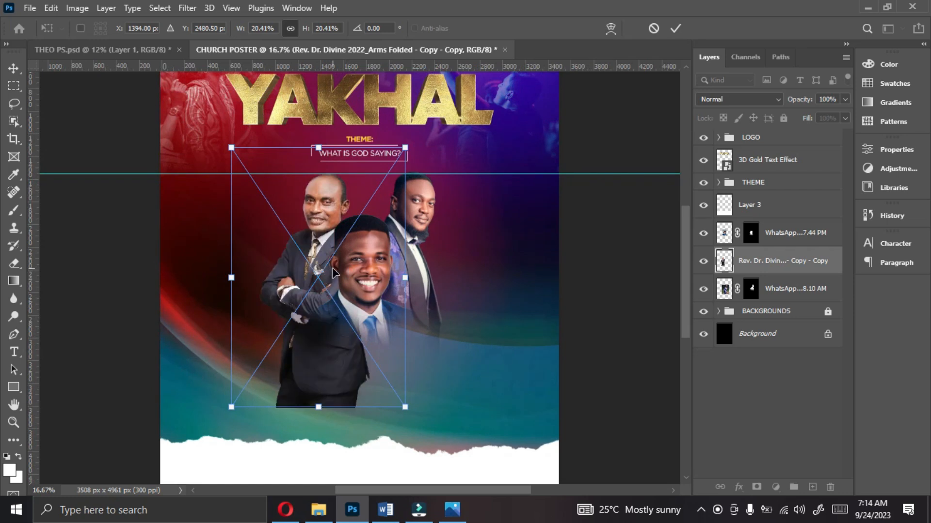
pyautogui.moveTo(231, 281); pyautogui.dragTo(226, 281)
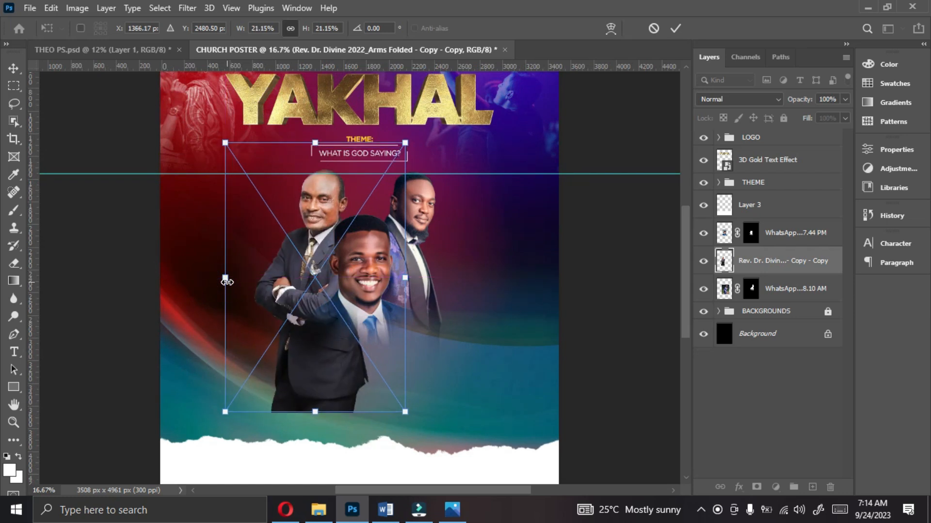
pyautogui.press('Down')
pyautogui.press('Down')
pyautogui.press('Left')
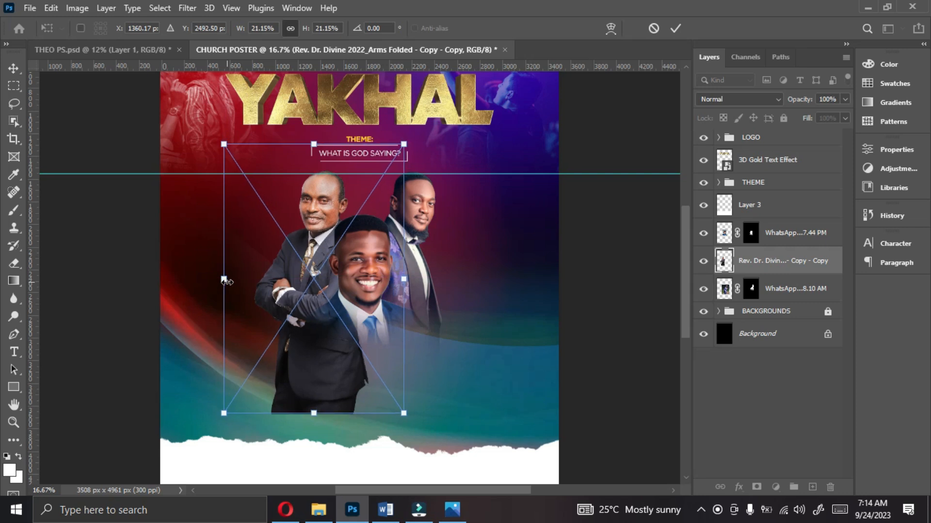
pyautogui.press('Left')
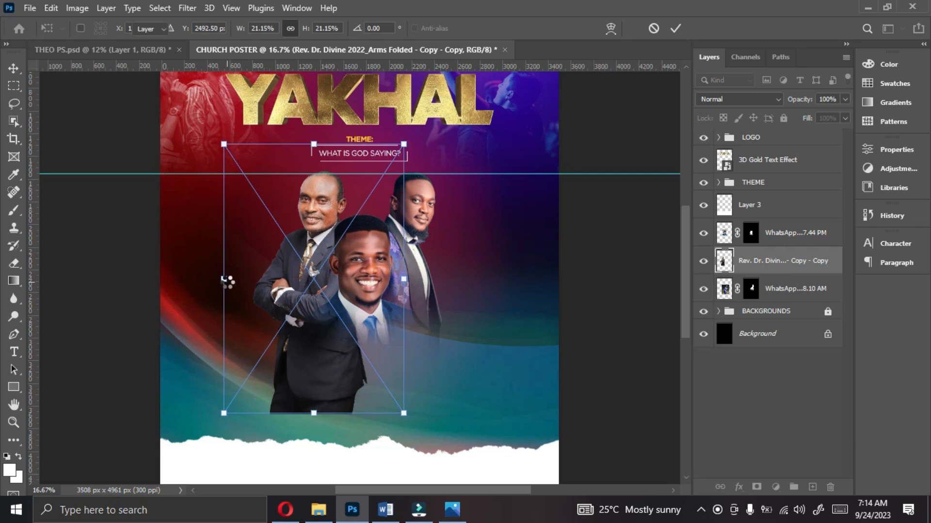
pyautogui.press('Return')
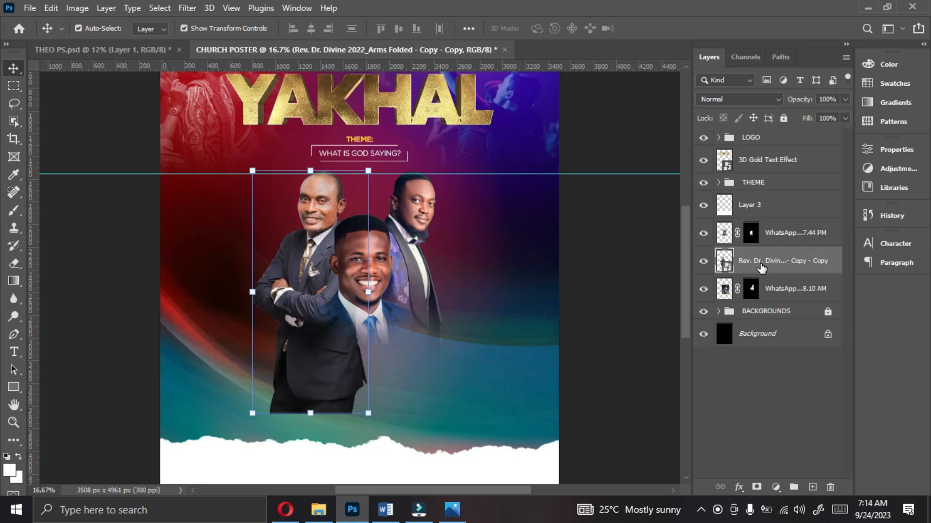
# Step: Rasterize the arms-folded man's layer and fade out his lower body with a soft 1000 px eraser
pyautogui.rightClick(761, 264)
pyautogui.click(665, 267)
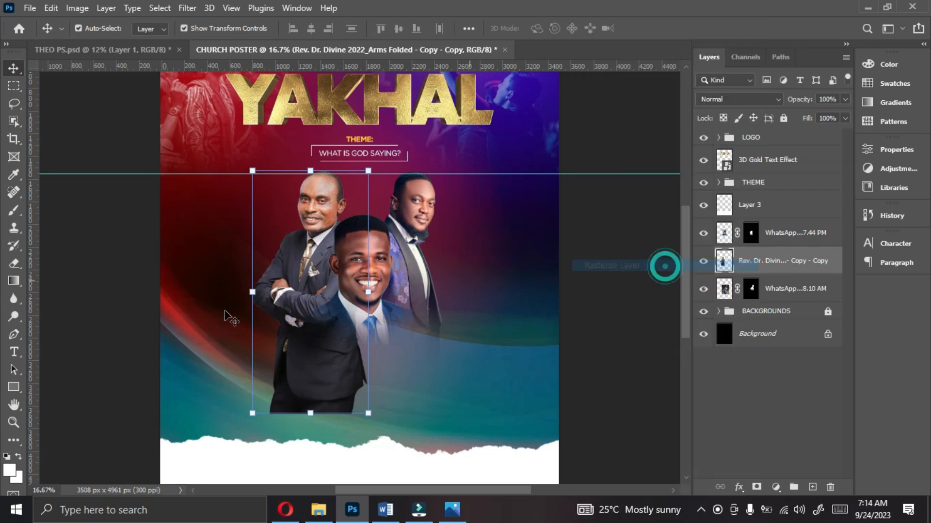
pyautogui.click(15, 263)
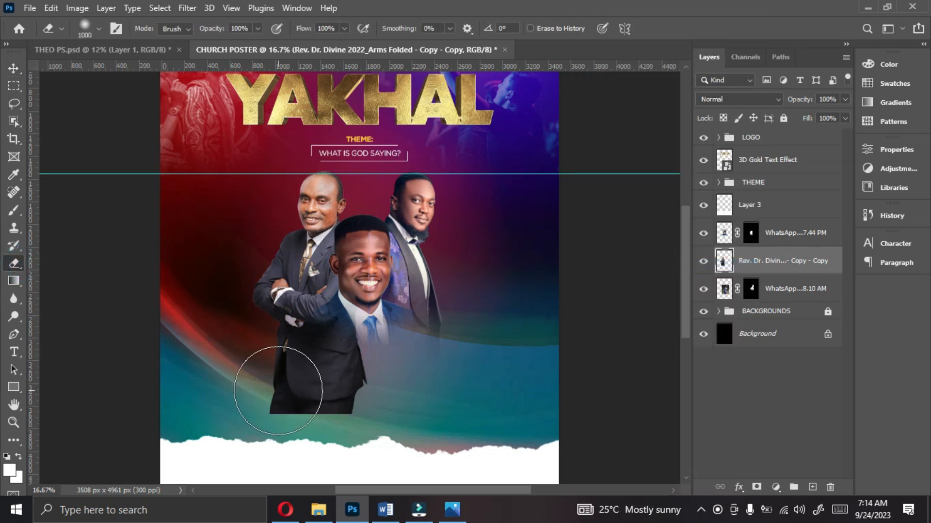
pyautogui.moveTo(346, 397)
pyautogui.mouseDown()
pyautogui.moveTo(246, 406)
pyautogui.moveTo(366, 416)
pyautogui.moveTo(228, 360)
pyautogui.moveTo(274, 373)
pyautogui.moveTo(271, 361)
pyautogui.moveTo(294, 358)
pyautogui.moveTo(320, 368)
pyautogui.moveTo(249, 333)
pyautogui.moveTo(315, 358)
pyautogui.moveTo(431, 368)
pyautogui.mouseUp()
# Step: Fade the floral-jacket man's lower jacket edge into the background with the soft eraser
pyautogui.click(777, 289)
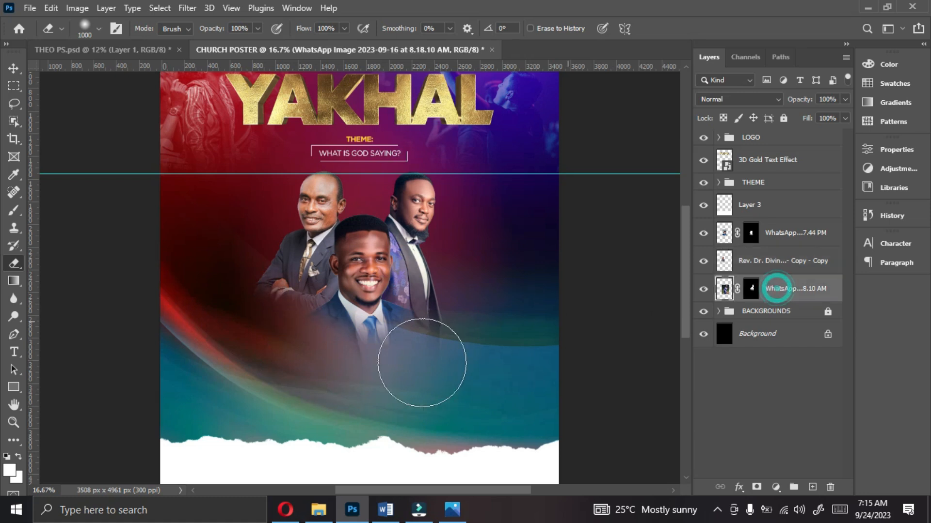
pyautogui.click(438, 345)
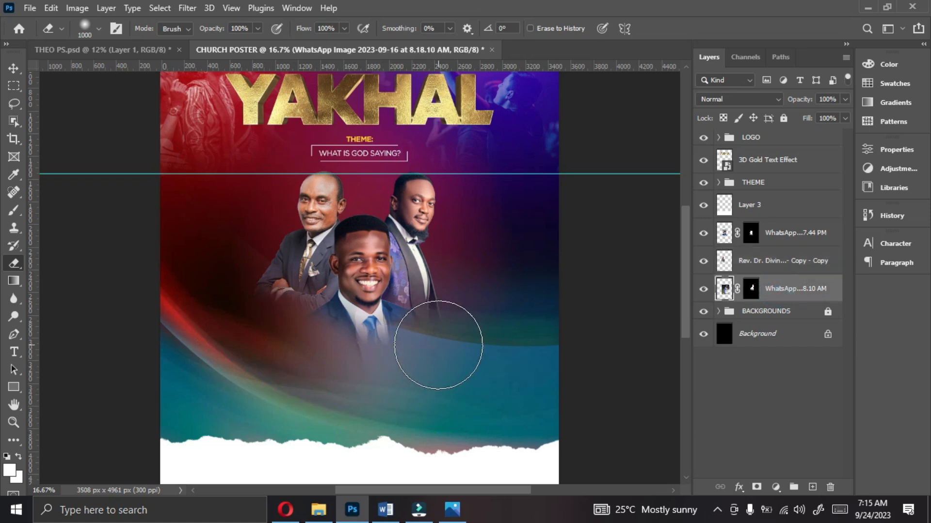
pyautogui.click(427, 338)
pyautogui.click(436, 339)
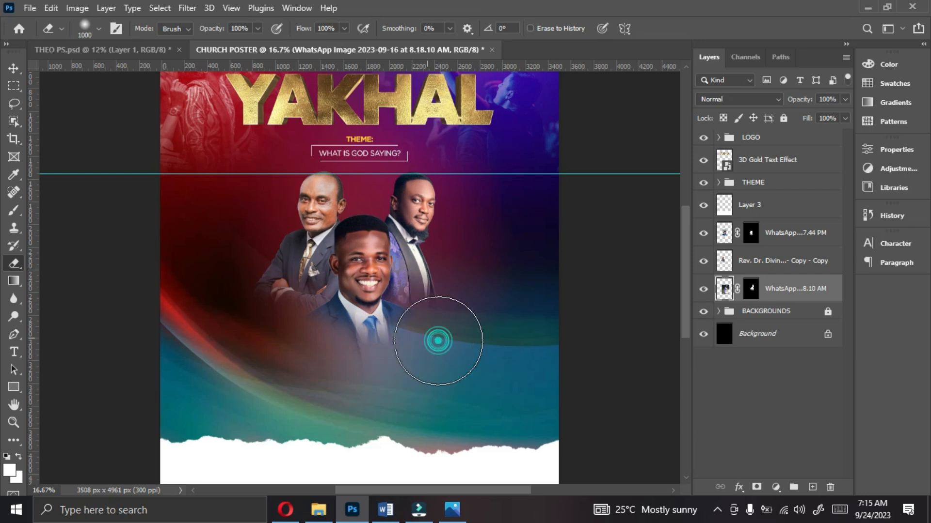
pyautogui.click(443, 333)
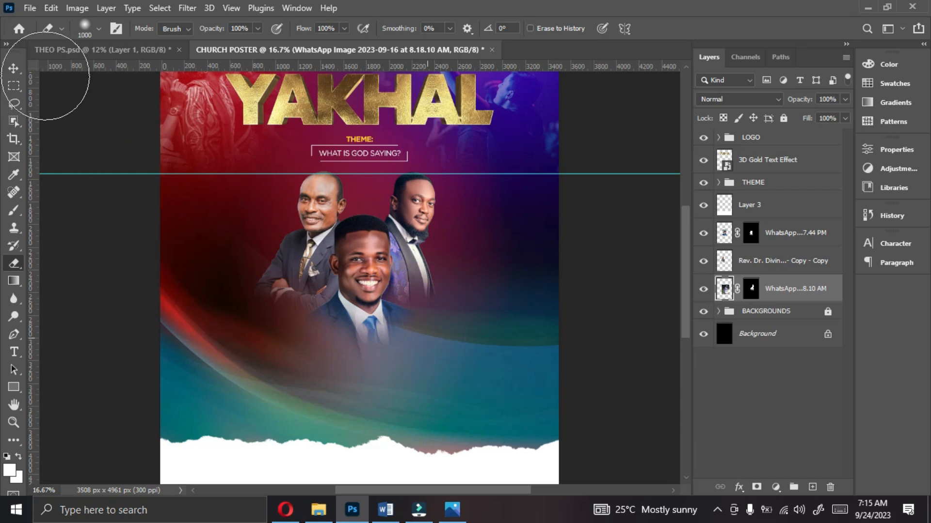
pyautogui.click(13, 68)
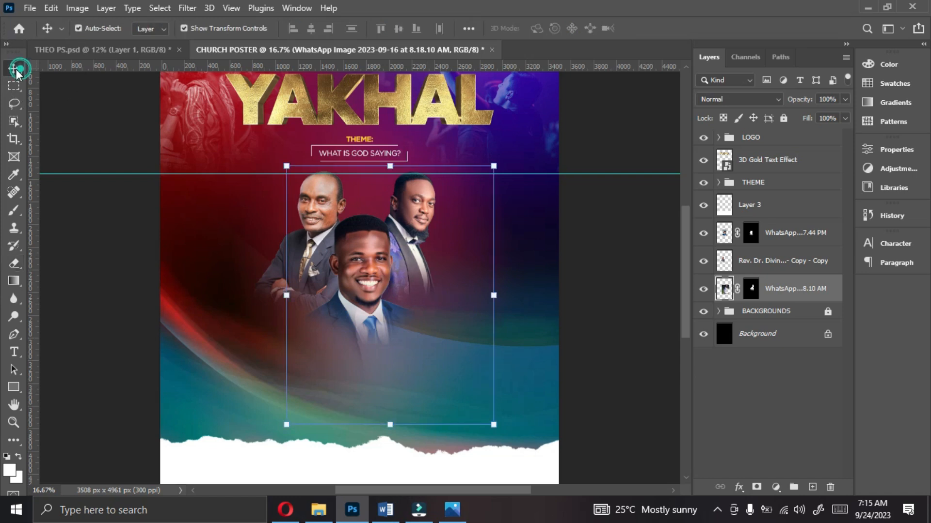
# Step: Place the red-suit woman's photo above the arms-folded man's layer, scaled down and positioned at the front portrait's lower left
pyautogui.click(786, 236)
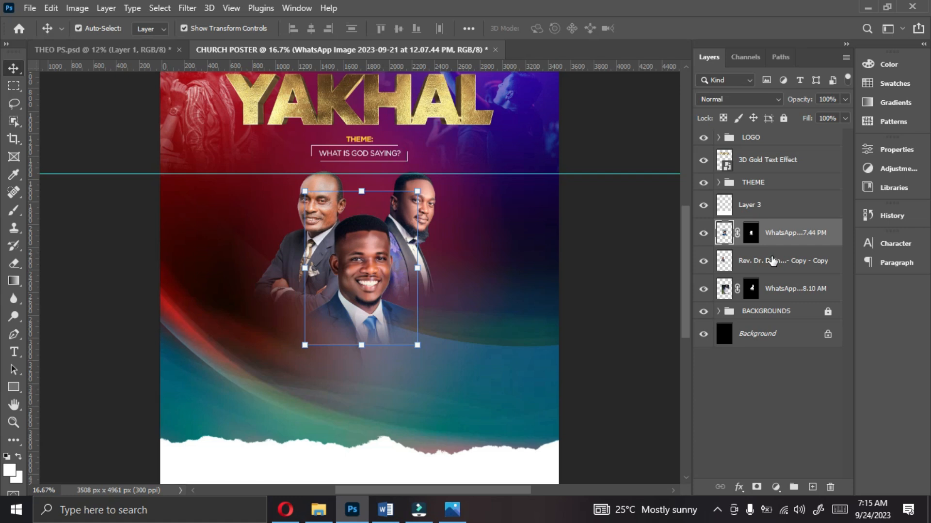
pyautogui.click(772, 261)
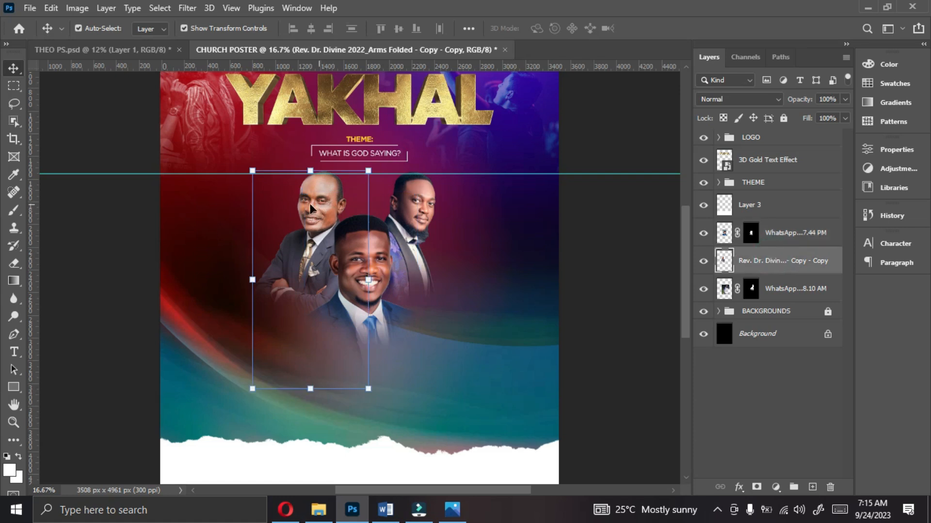
pyautogui.click(318, 510)
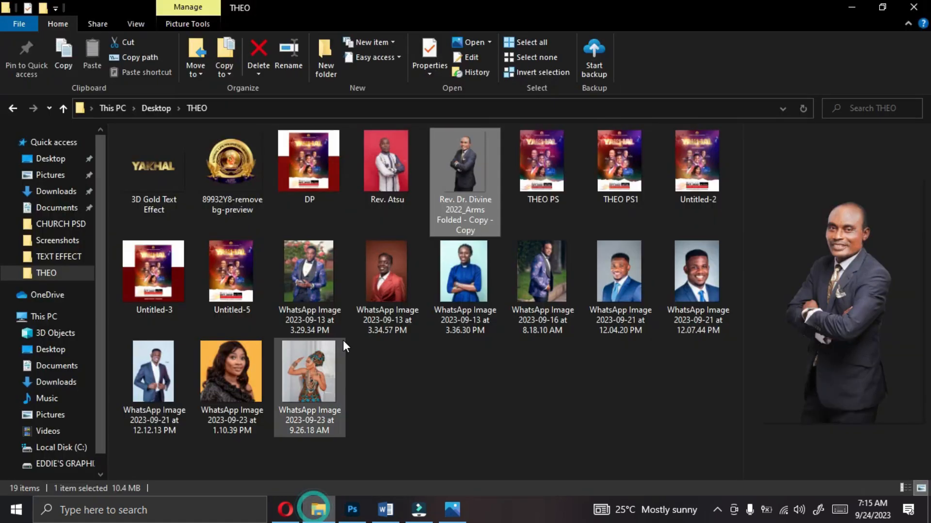
pyautogui.click(386, 289)
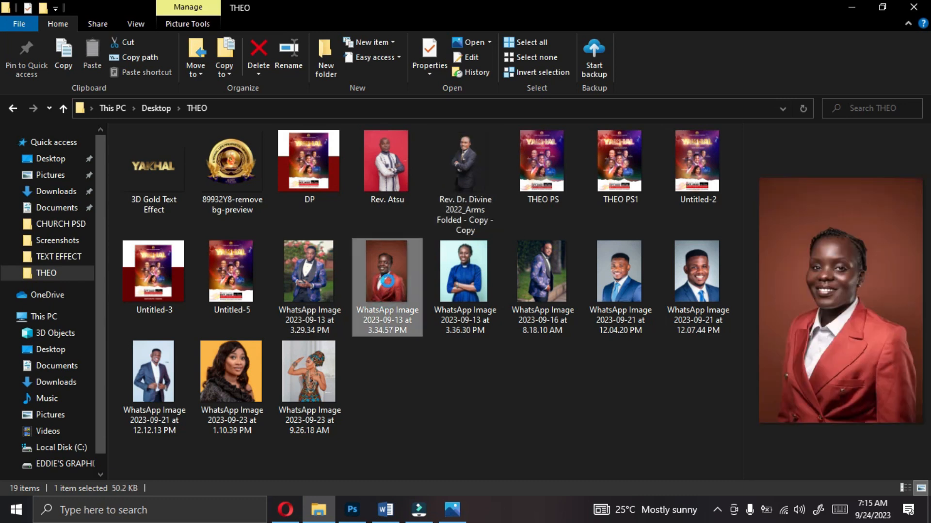
pyautogui.moveTo(387, 284); pyautogui.dragTo(540, 296)
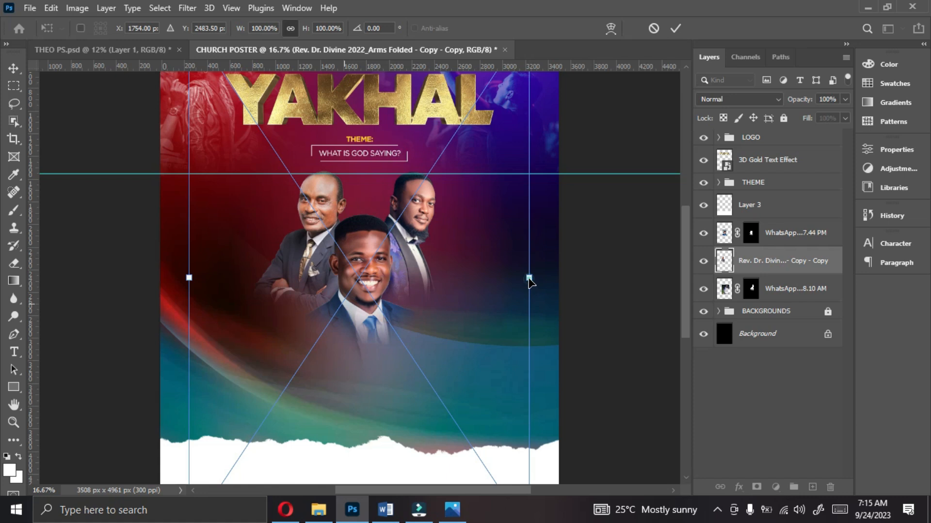
pyautogui.moveTo(528, 278); pyautogui.dragTo(299, 319)
pyautogui.press('Return')
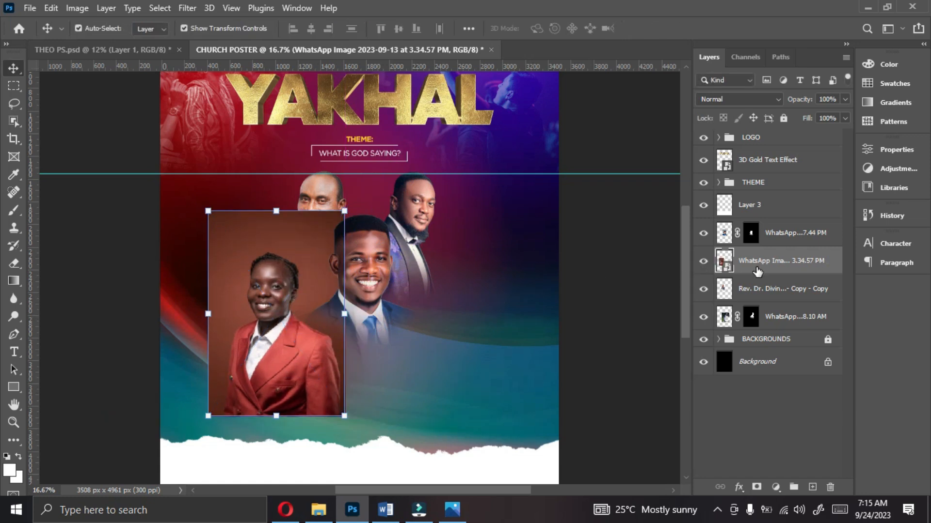
# Step: Rasterize the red-suit woman's layer and remove its background
pyautogui.rightClick(754, 271)
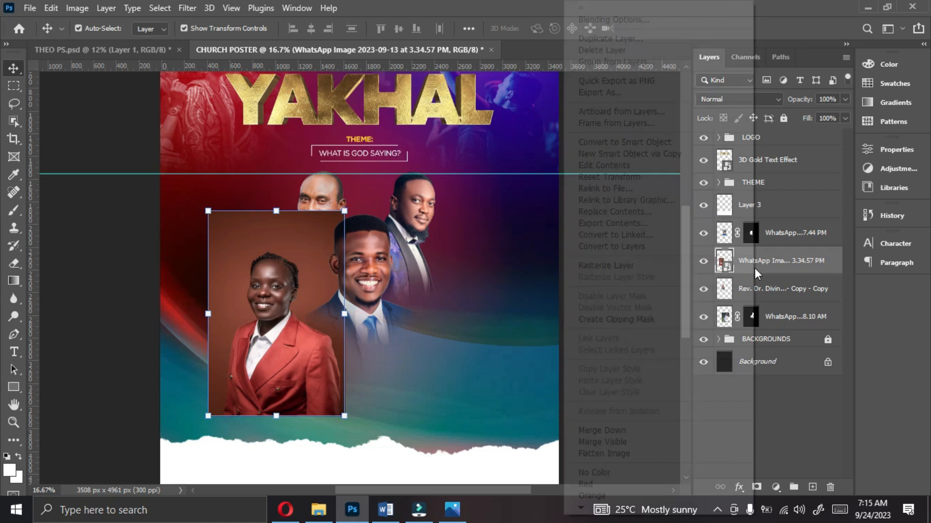
pyautogui.click(604, 265)
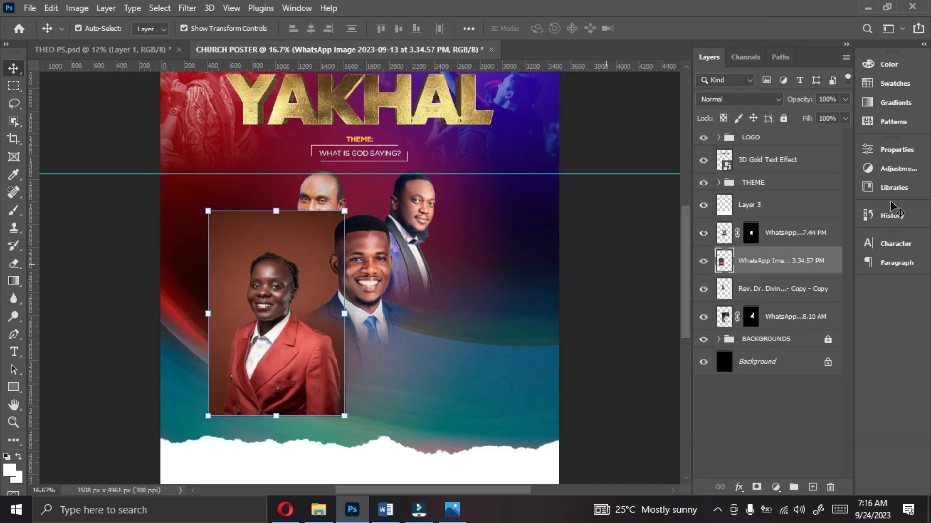
pyautogui.click(896, 151)
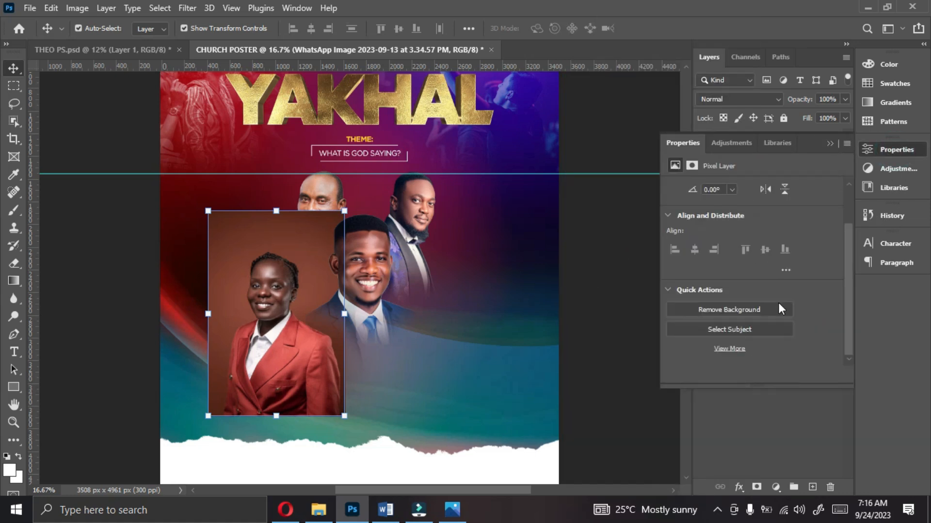
pyautogui.click(760, 311)
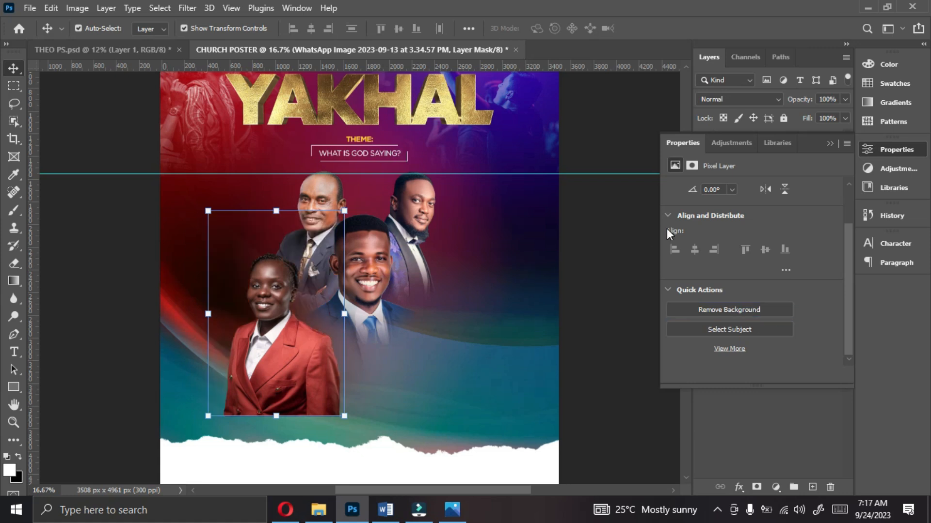
pyautogui.click(827, 145)
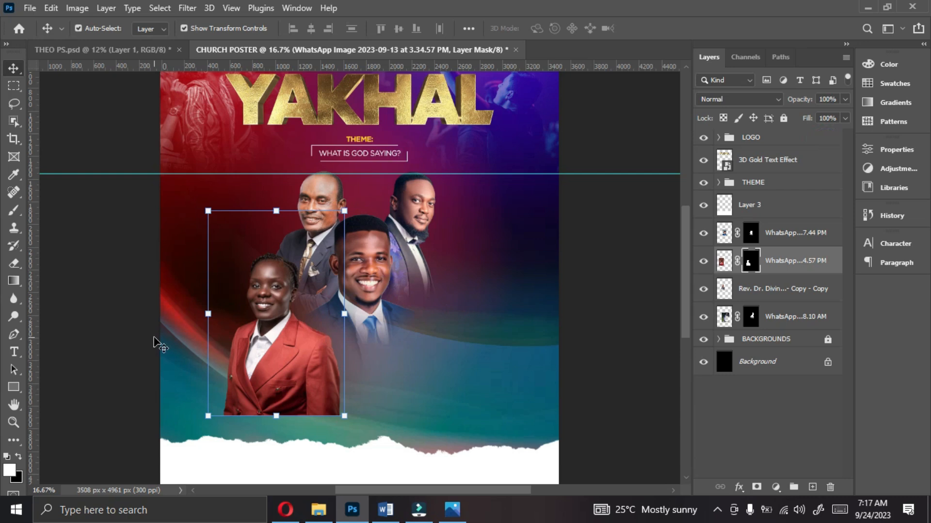
# Step: Fade out the bottom of the red-suit woman's jacket on her layer mask with the soft 1000 px eraser
pyautogui.rightClick(13, 264)
pyautogui.click(73, 262)
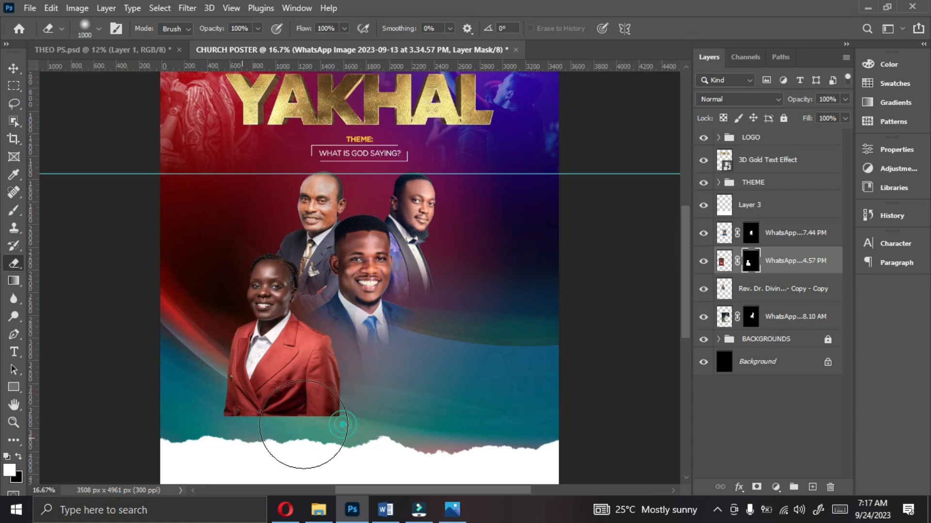
pyautogui.moveTo(228, 420)
pyautogui.mouseDown()
pyautogui.moveTo(225, 412)
pyautogui.moveTo(311, 435)
pyautogui.moveTo(336, 420)
pyautogui.mouseUp()
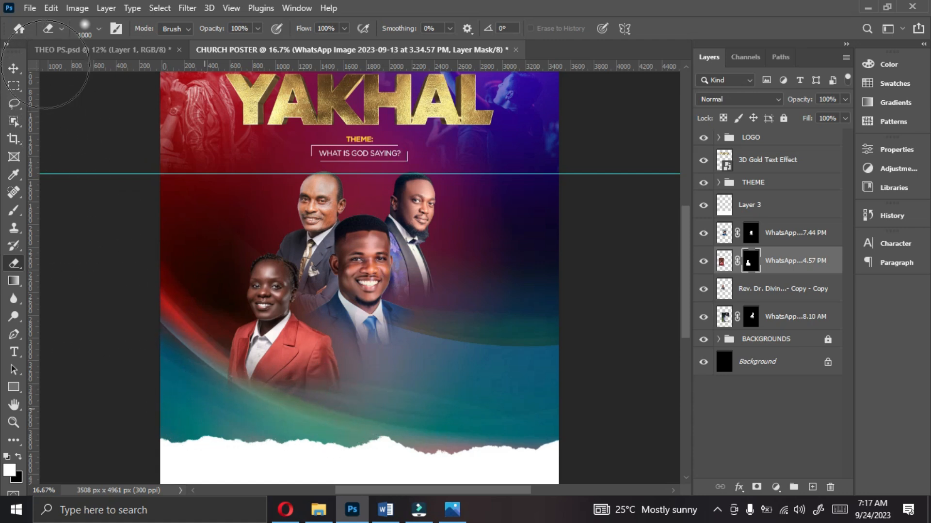
pyautogui.click(6, 71)
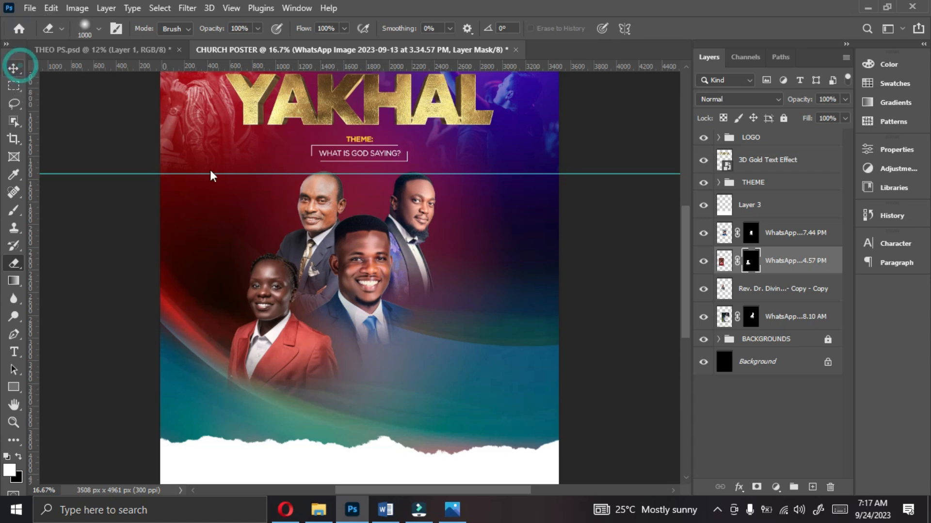
# Step: Shrink the front portrait slightly and shift the red-suit woman right, closer beside him
pyautogui.click(370, 293)
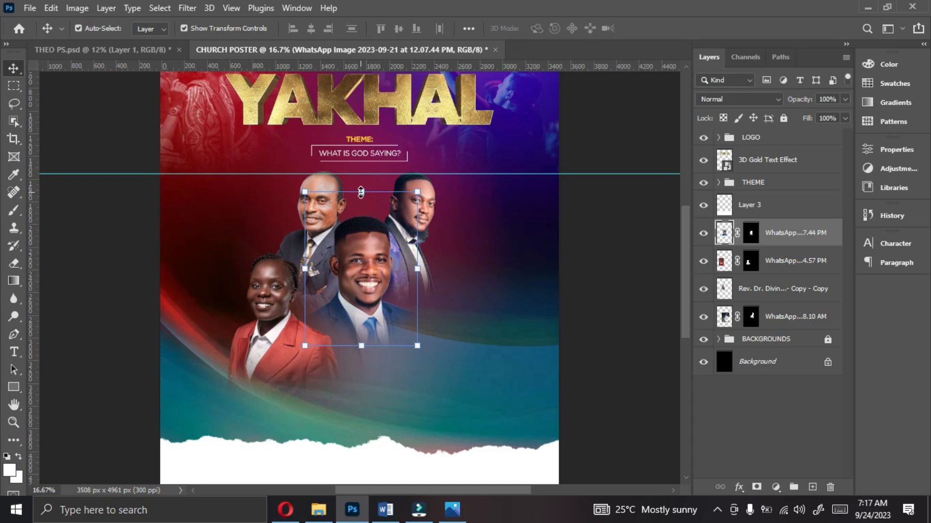
pyautogui.moveTo(361, 193); pyautogui.dragTo(360, 204)
pyautogui.press('Return')
pyautogui.click(280, 319)
pyautogui.moveTo(280, 318); pyautogui.dragTo(299, 319)
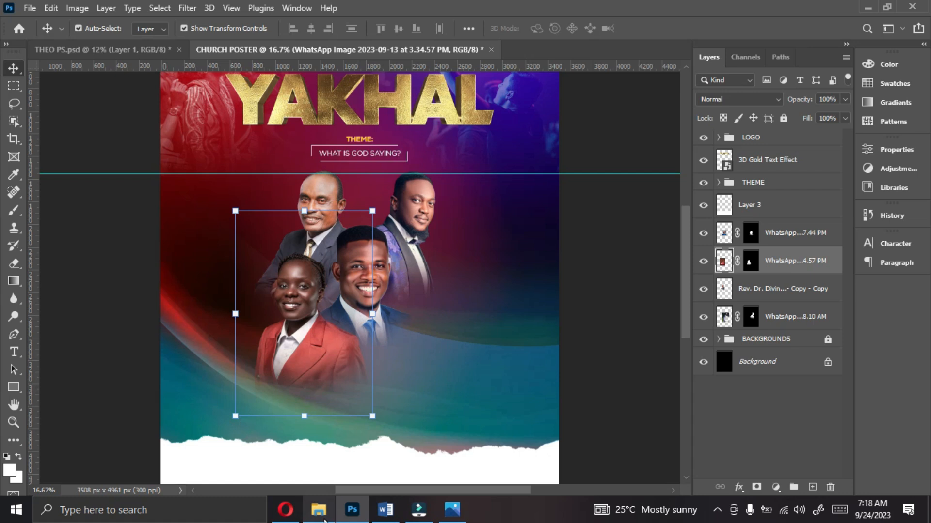
# Step: Place the photo of the woman in the blue clerical dress from the THEO folder above the red-suit woman's layer
pyautogui.click(320, 514)
pyautogui.click(456, 293)
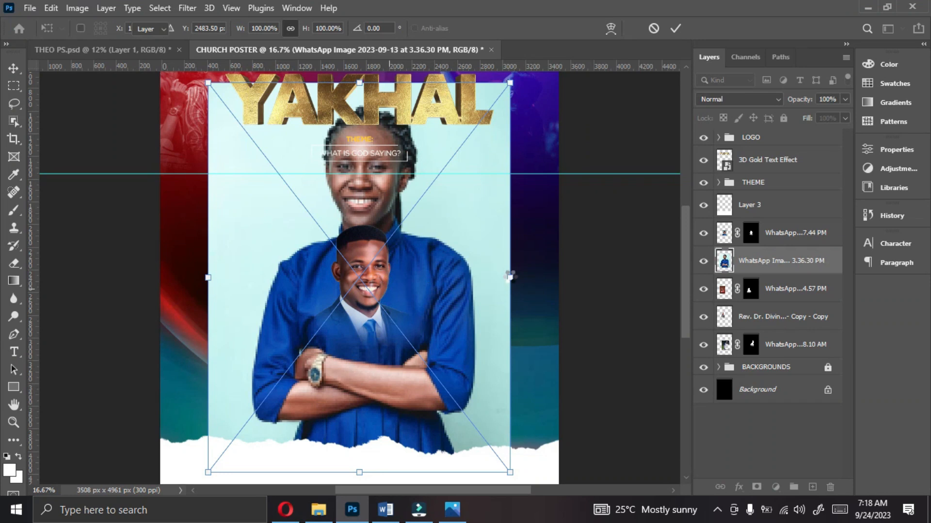
pyautogui.moveTo(509, 277); pyautogui.dragTo(423, 273)
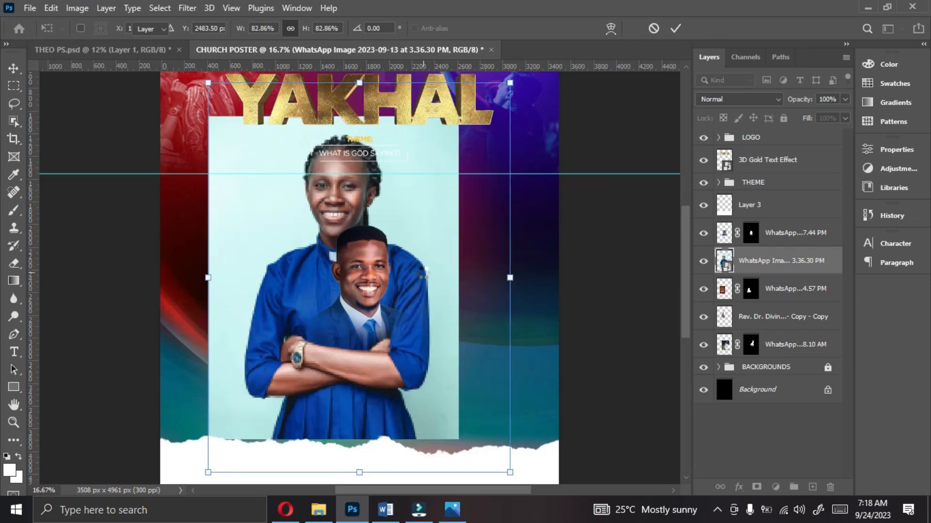
pyautogui.press('Return')
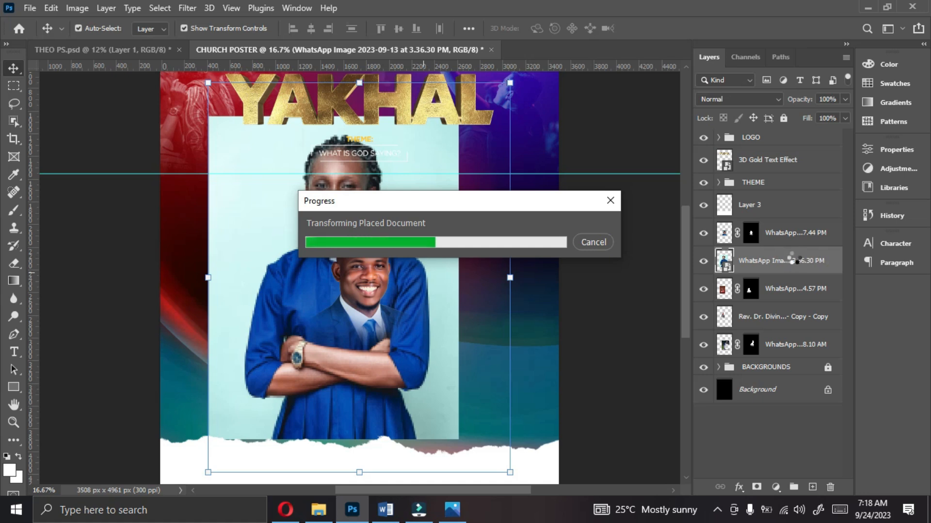
# Step: Rasterize the blue-dress woman's layer and remove its background
pyautogui.rightClick(795, 262)
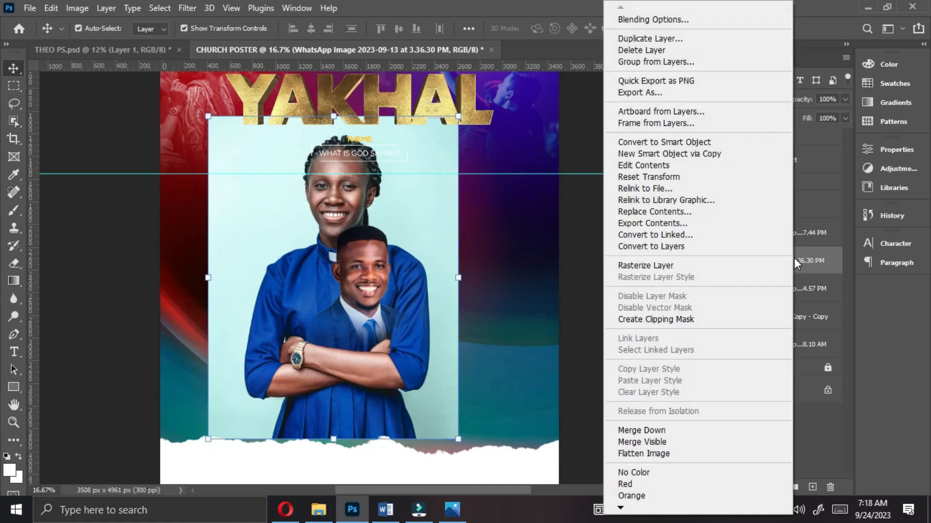
pyautogui.click(661, 265)
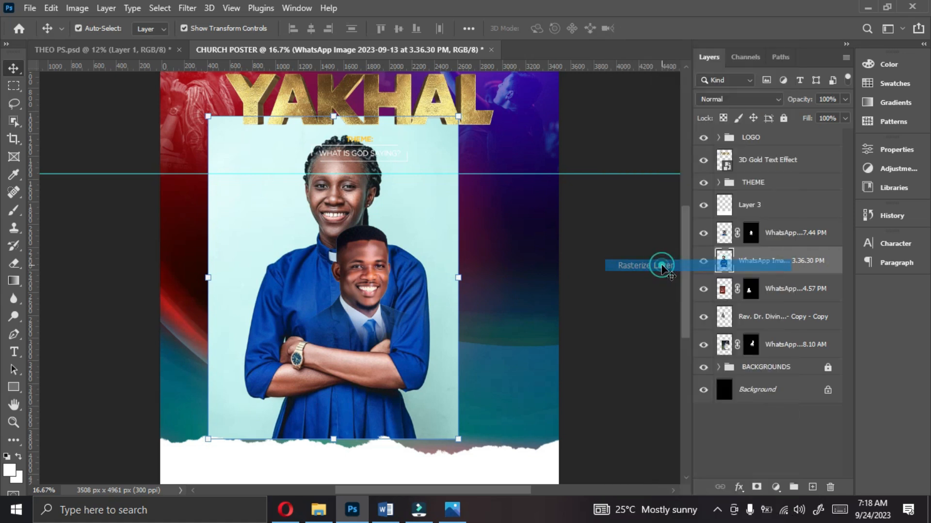
pyautogui.click(891, 154)
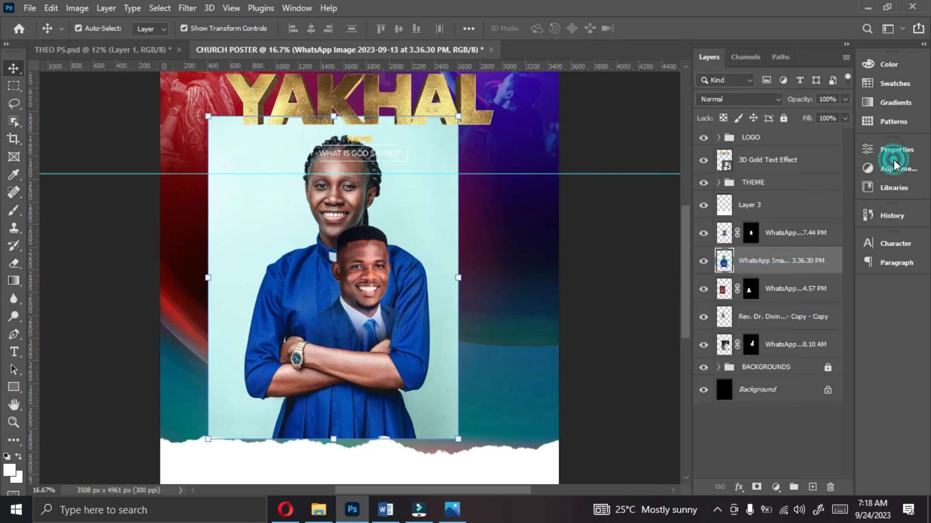
pyautogui.click(744, 309)
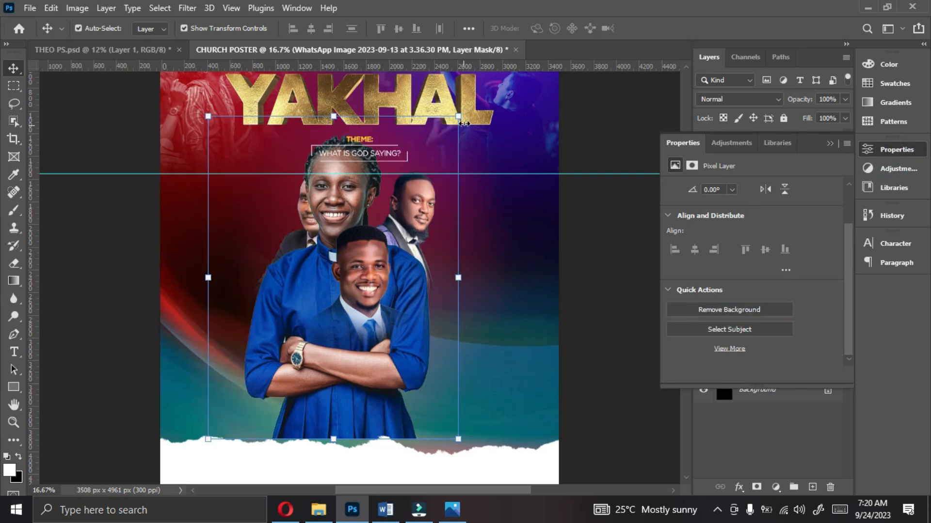
# Step: Scale down the blue-dress woman and position her to the right of the front man's portrait
pyautogui.moveTo(457, 116); pyautogui.dragTo(430, 233)
pyautogui.moveTo(300, 302); pyautogui.dragTo(446, 303)
pyautogui.press('Return')
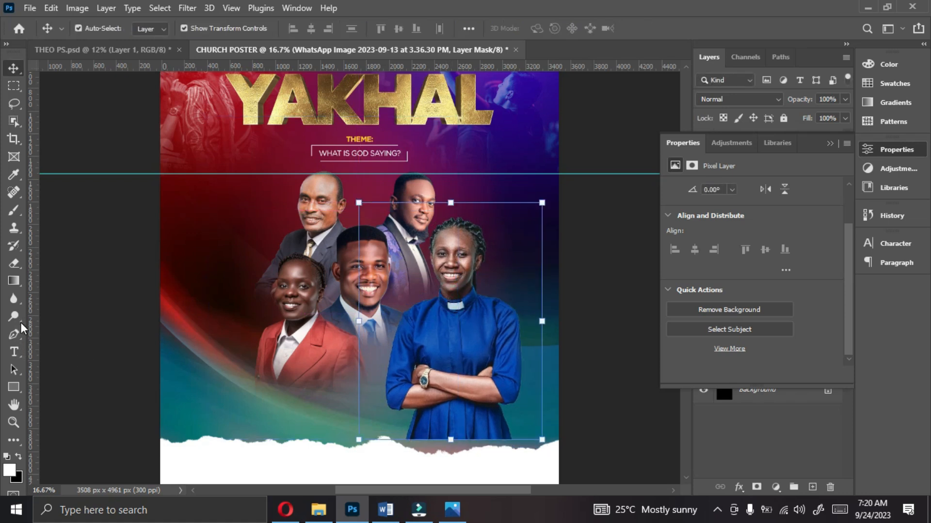
# Step: Fade out the lower part of the blue dress below the folded arms on the layer mask with the soft 1000 px eraser
pyautogui.click(15, 262)
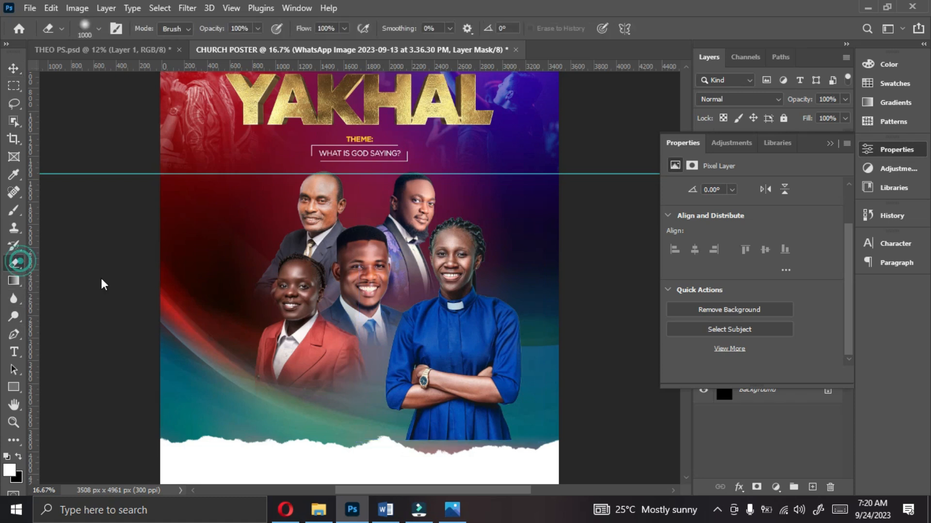
pyautogui.moveTo(408, 459)
pyautogui.mouseDown()
pyautogui.moveTo(446, 470)
pyautogui.moveTo(546, 456)
pyautogui.moveTo(416, 449)
pyautogui.moveTo(397, 434)
pyautogui.moveTo(494, 439)
pyautogui.moveTo(361, 411)
pyautogui.moveTo(522, 422)
pyautogui.mouseUp()
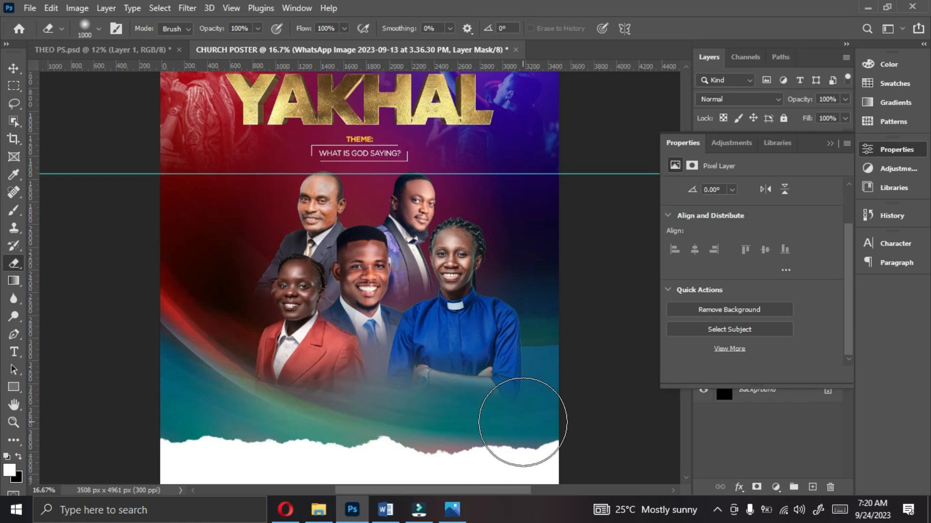
pyautogui.click(514, 411)
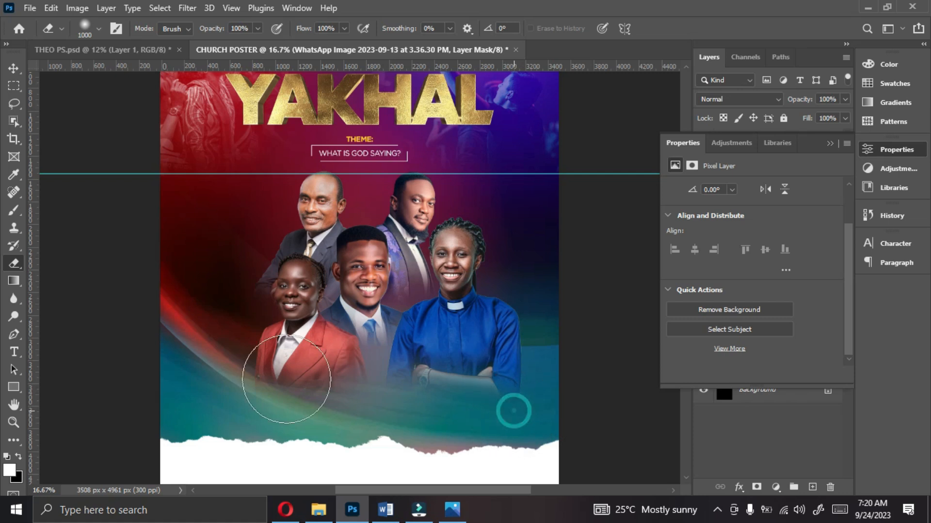
# Step: Move the blue-dress woman down and left beside the front man, lining her head up with a new horizontal guide at the red-suit woman's hairline
pyautogui.click(13, 68)
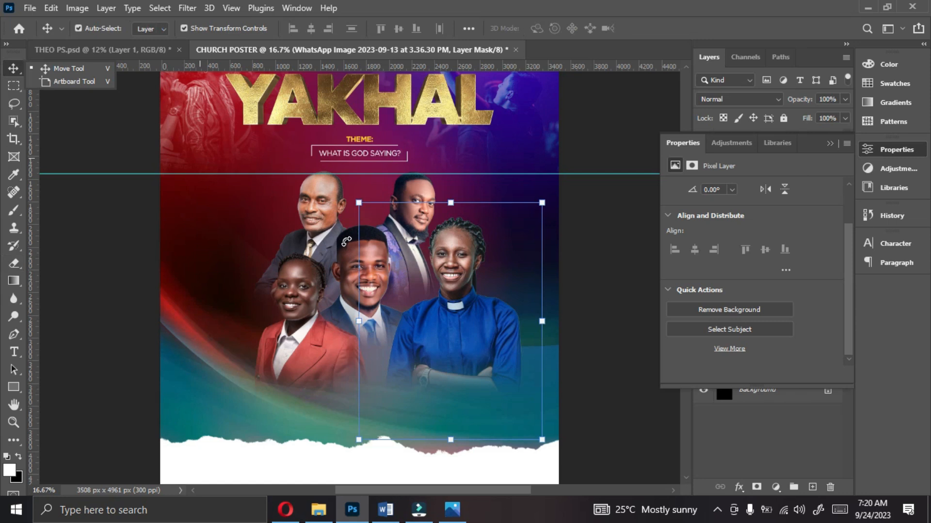
pyautogui.click(831, 143)
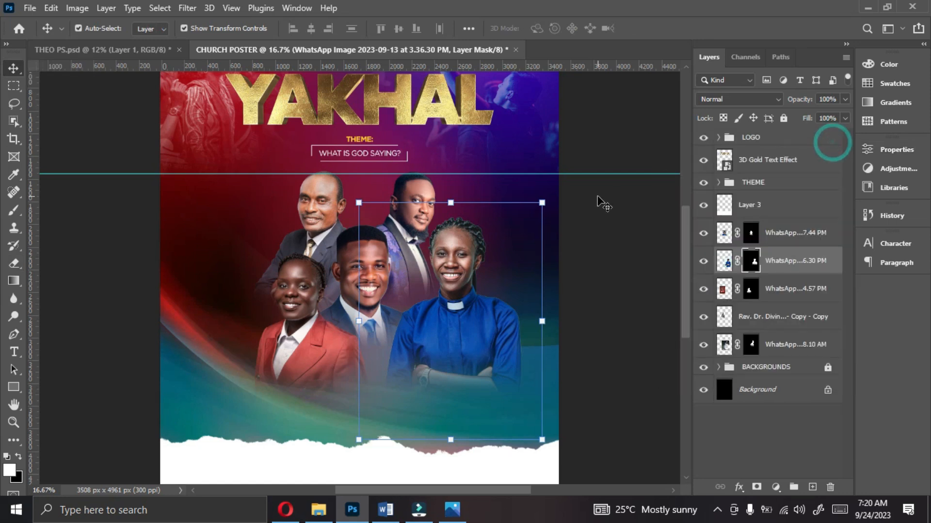
pyautogui.moveTo(453, 293); pyautogui.dragTo(440, 321)
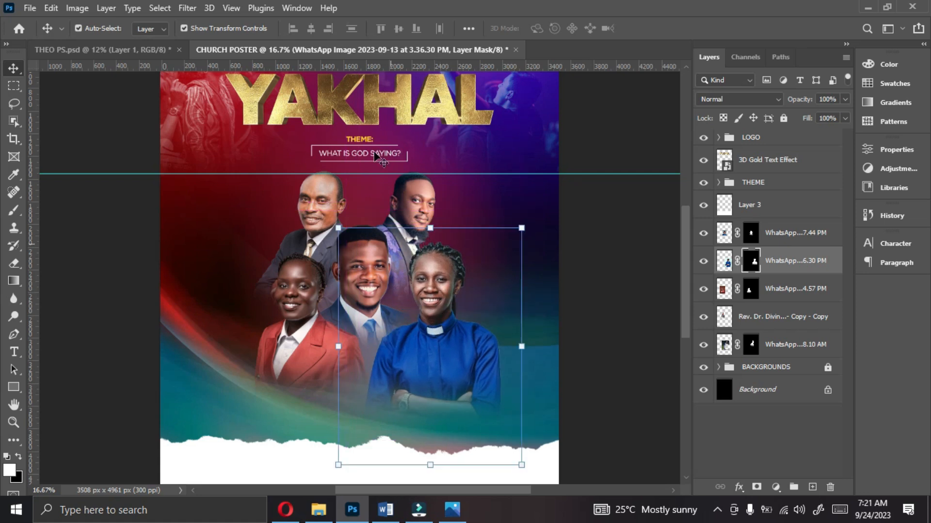
pyautogui.moveTo(373, 65); pyautogui.dragTo(387, 258)
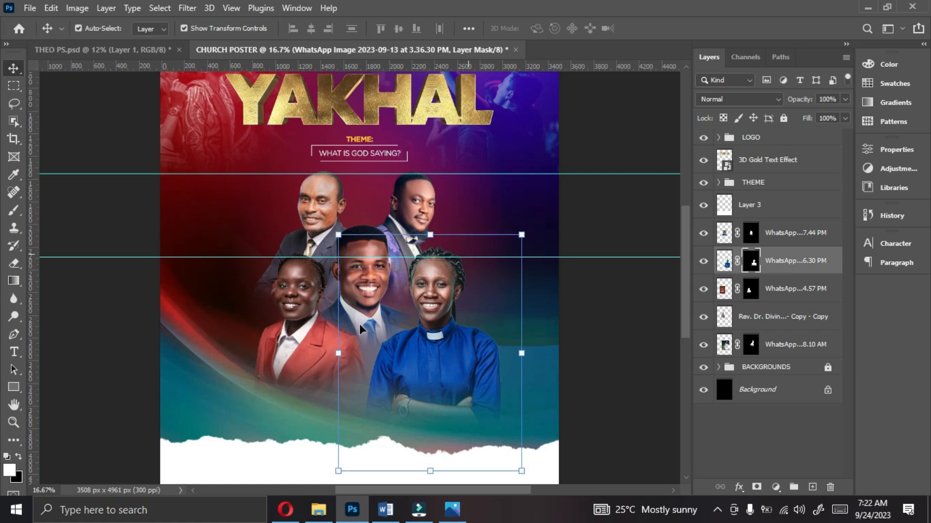
pyautogui.hotkey('shift', 'Down')
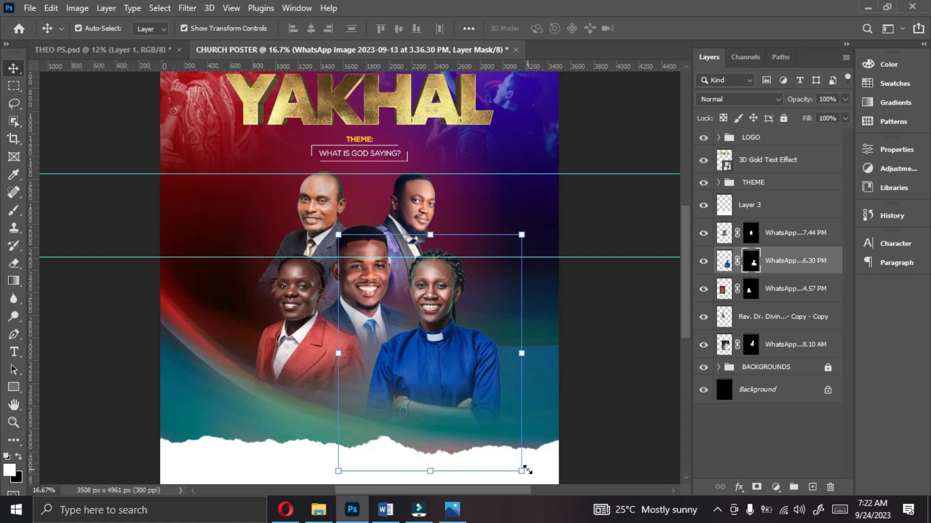
# Step: Scale the blue-dress woman to 96.66% and nudge her down and left so her head meets the lower guide
pyautogui.moveTo(522, 471); pyautogui.dragTo(509, 455)
pyautogui.moveTo(436, 320); pyautogui.dragTo(438, 326)
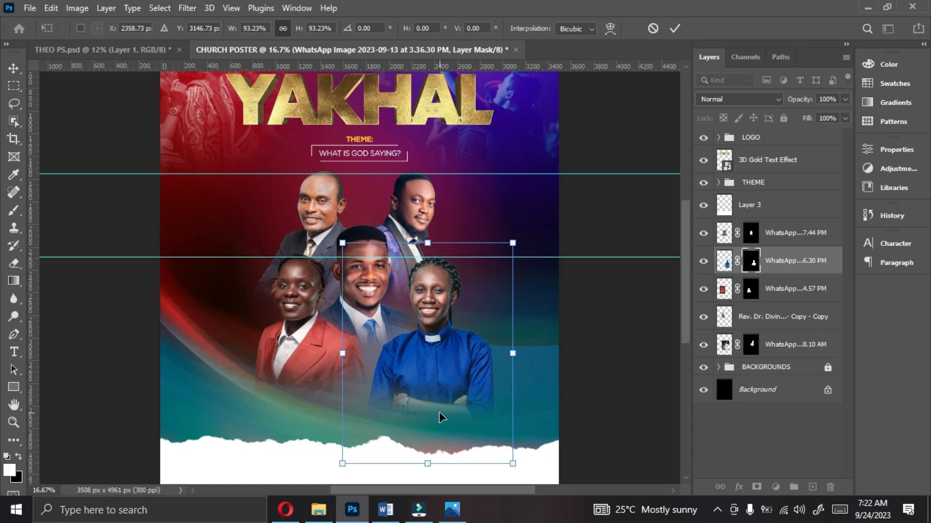
pyautogui.hotkey('ctrl', '-')
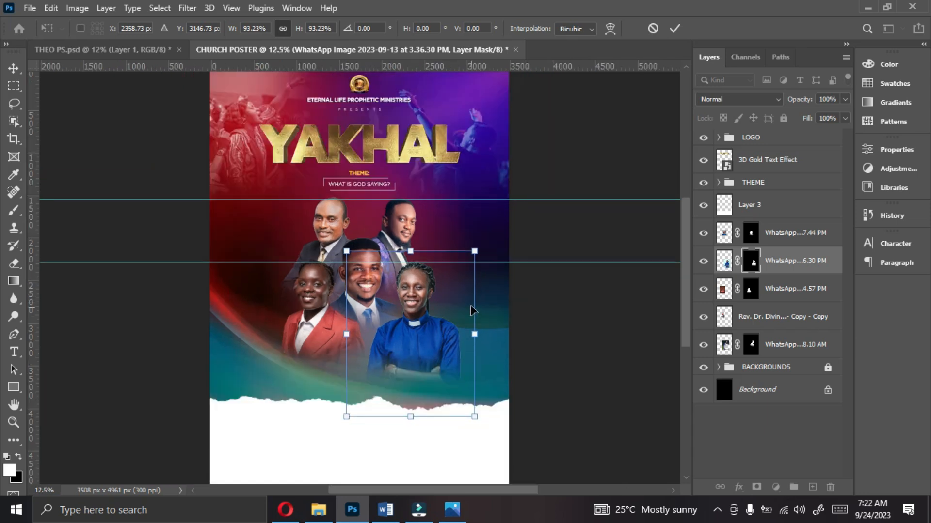
pyautogui.moveTo(474, 251); pyautogui.dragTo(477, 244)
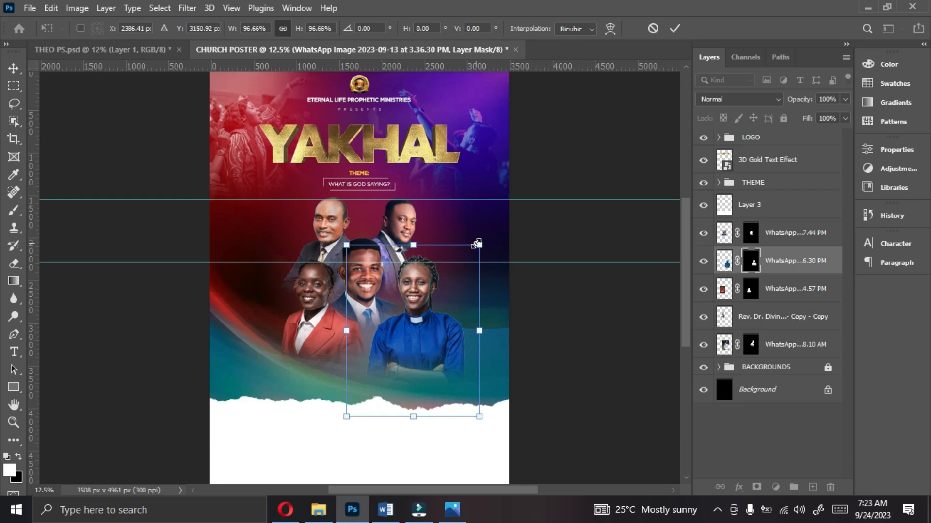
pyautogui.press('Down')
pyautogui.press('Down')
pyautogui.press('Down')
pyautogui.press('Down')
pyautogui.press('Down')
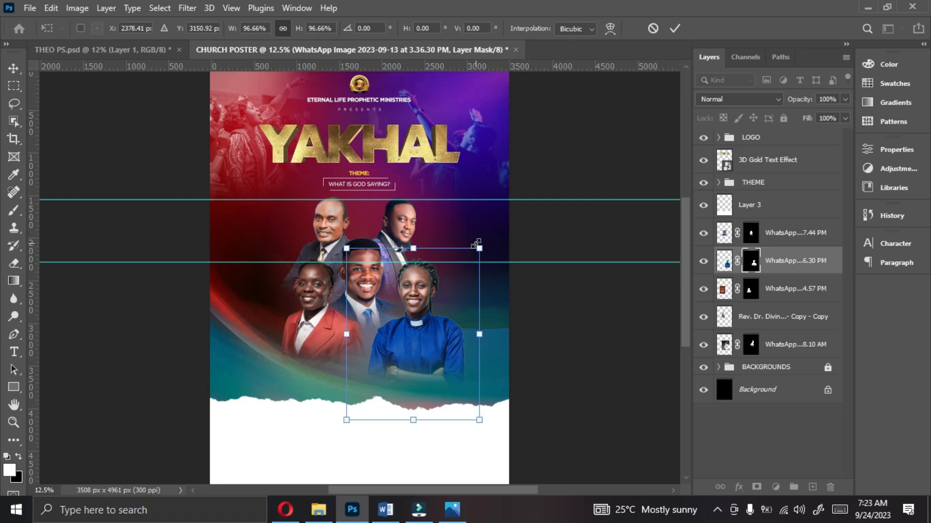
pyautogui.press('Left')
pyautogui.press('Left')
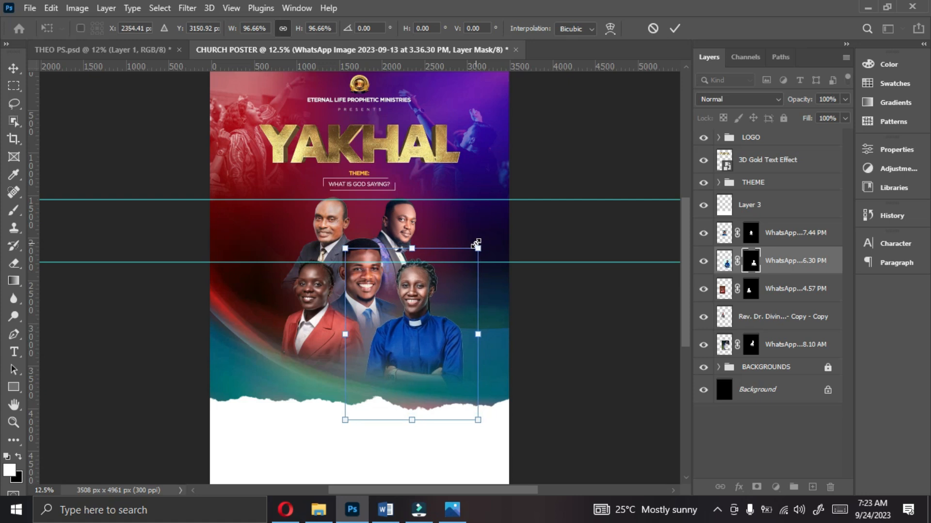
pyautogui.press('Left')
pyautogui.press('Down')
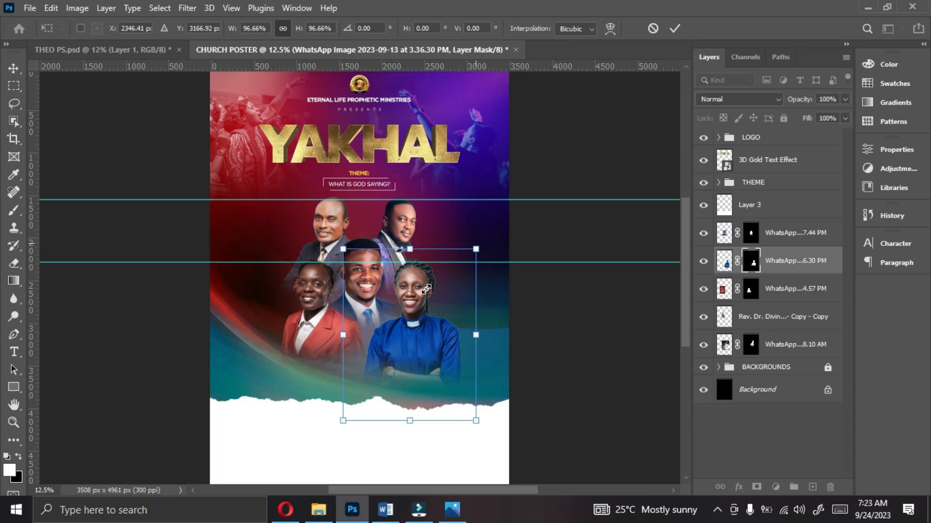
pyautogui.press('Return')
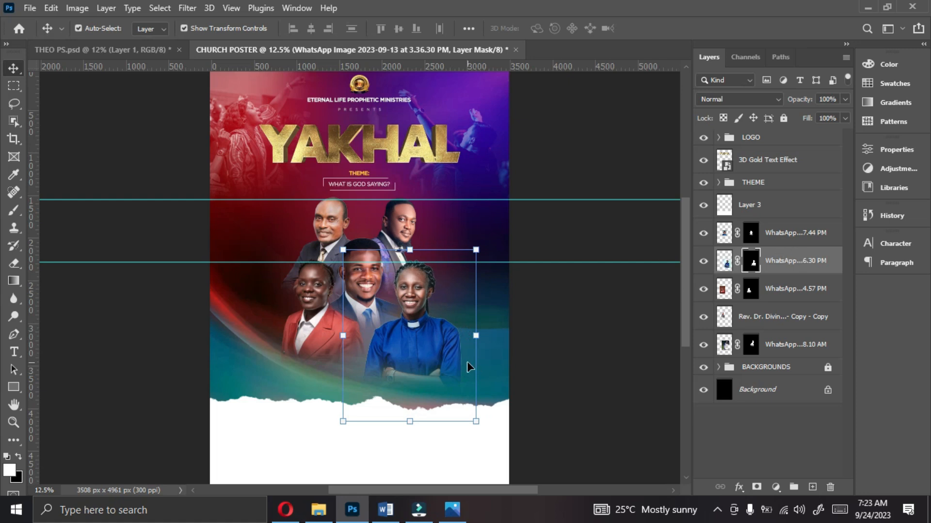
# Step: Place the photo of the long-haired woman on the yellow background above the front man's layer
pyautogui.click(793, 228)
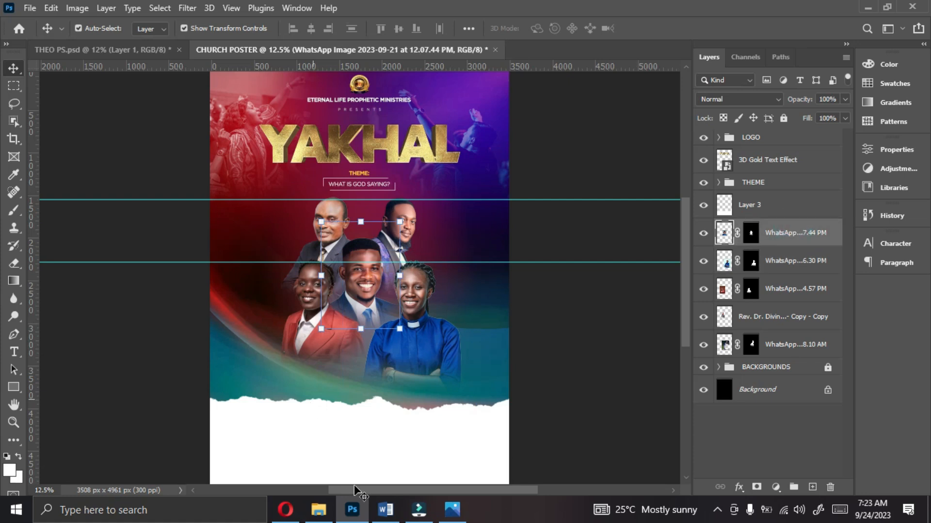
pyautogui.click(318, 509)
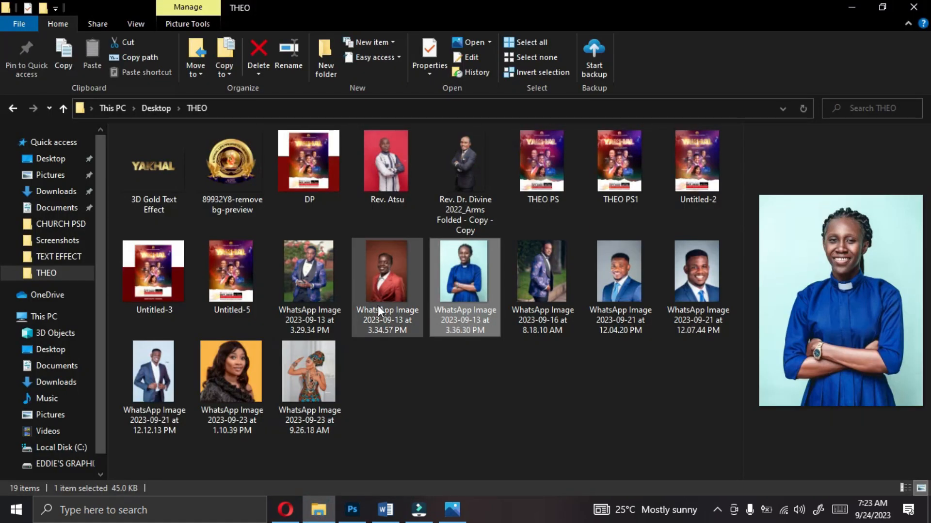
pyautogui.click(236, 364)
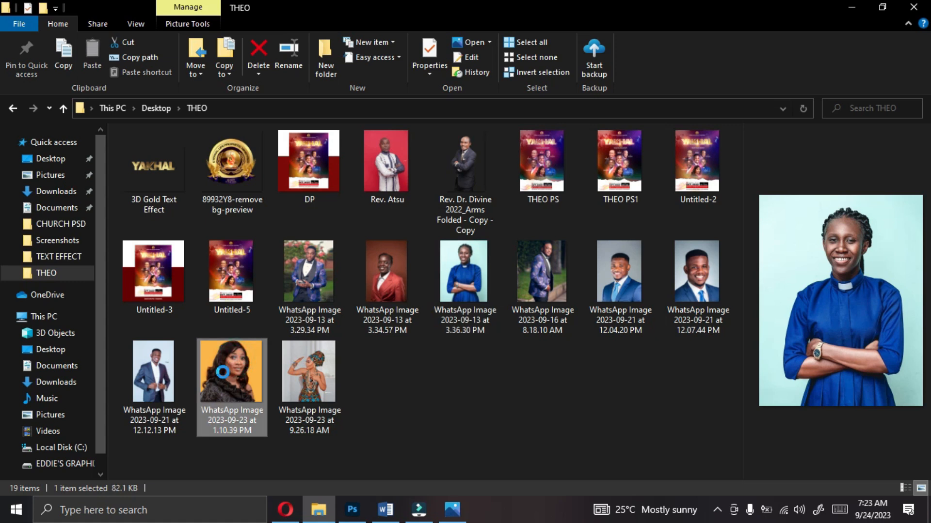
pyautogui.click(353, 509)
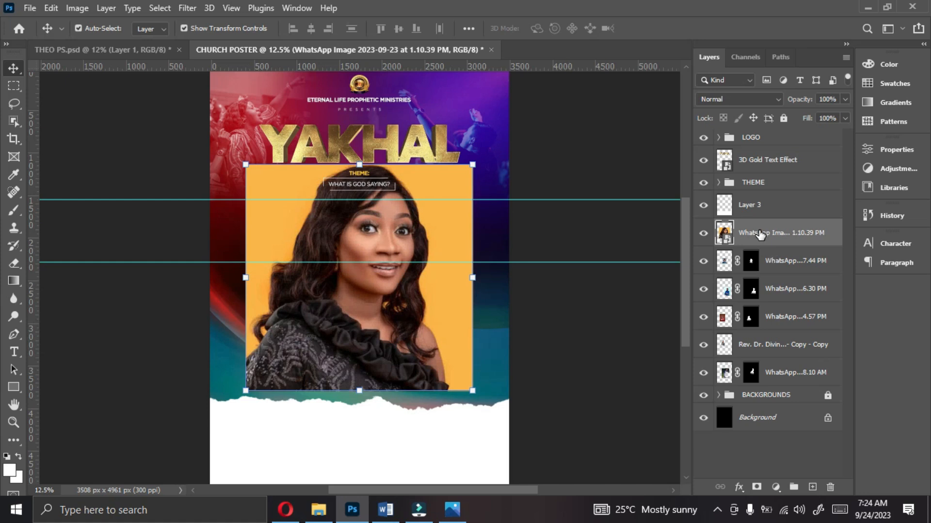
# Step: Rasterize the long-haired woman's layer and remove its yellow background
pyautogui.rightClick(760, 235)
pyautogui.click(659, 268)
pyautogui.click(896, 150)
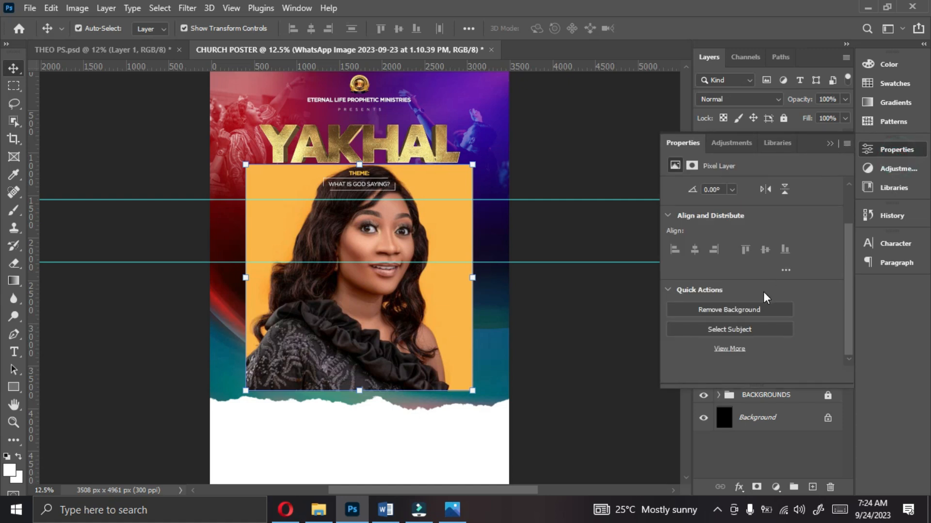
pyautogui.click(751, 309)
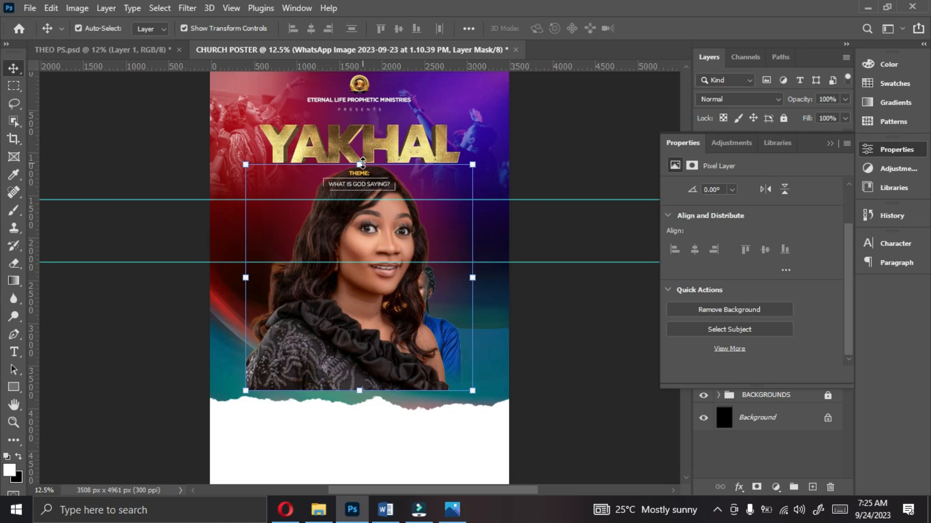
# Step: Fade out the bottom of the long-haired woman's black outfit on her layer mask with the soft 1000 px eraser
pyautogui.click(14, 263)
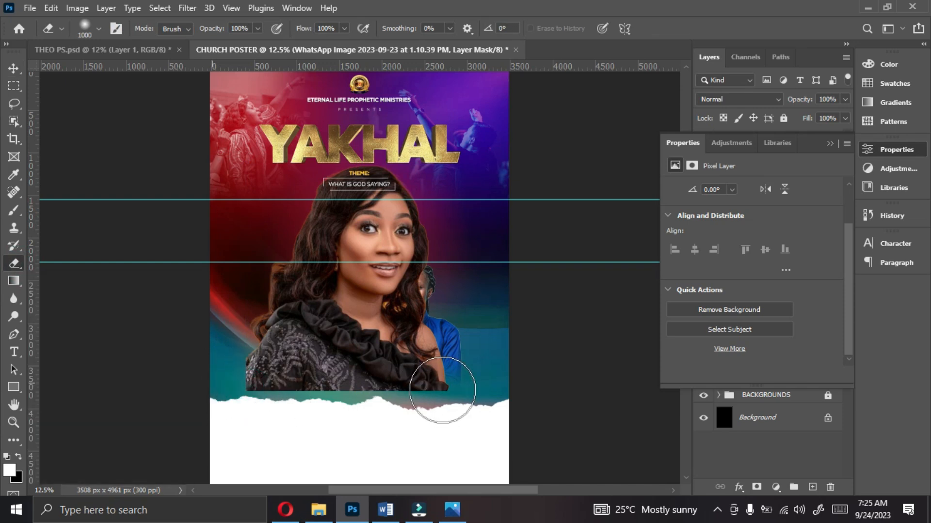
pyautogui.moveTo(442, 390); pyautogui.dragTo(365, 381)
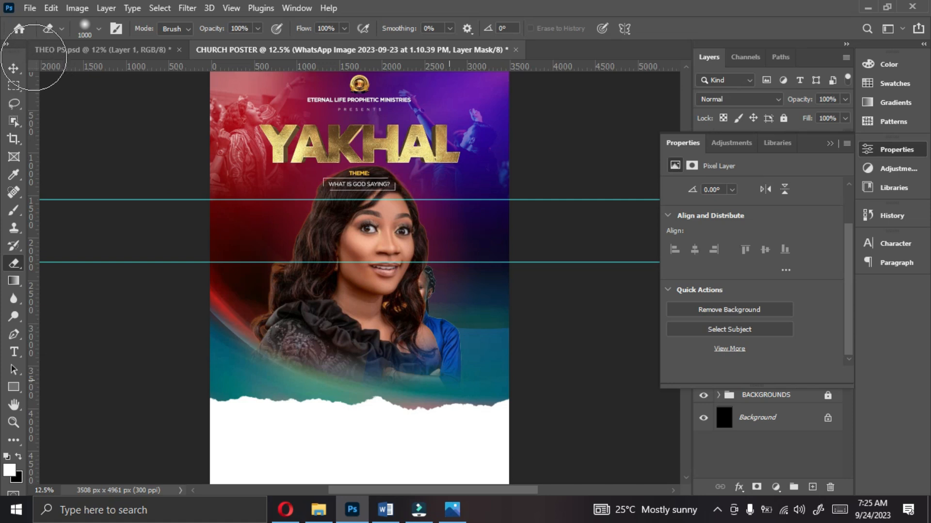
# Step: Scale the long-haired woman to 43.33% and set her at the bottom centre of the group, in front of the other portraits
pyautogui.click(13, 68)
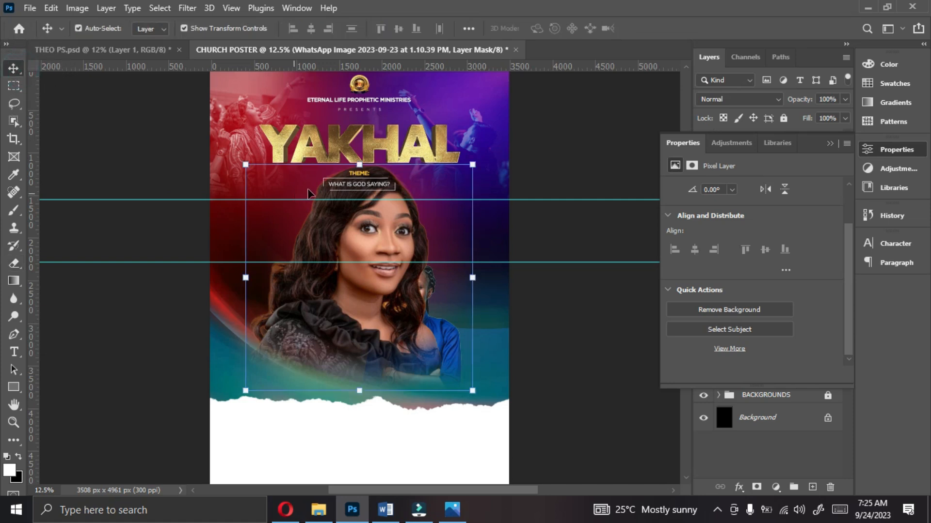
pyautogui.moveTo(361, 165); pyautogui.dragTo(374, 287)
pyautogui.hotkey('ctrl', '+')
pyautogui.moveTo(361, 300); pyautogui.dragTo(361, 313)
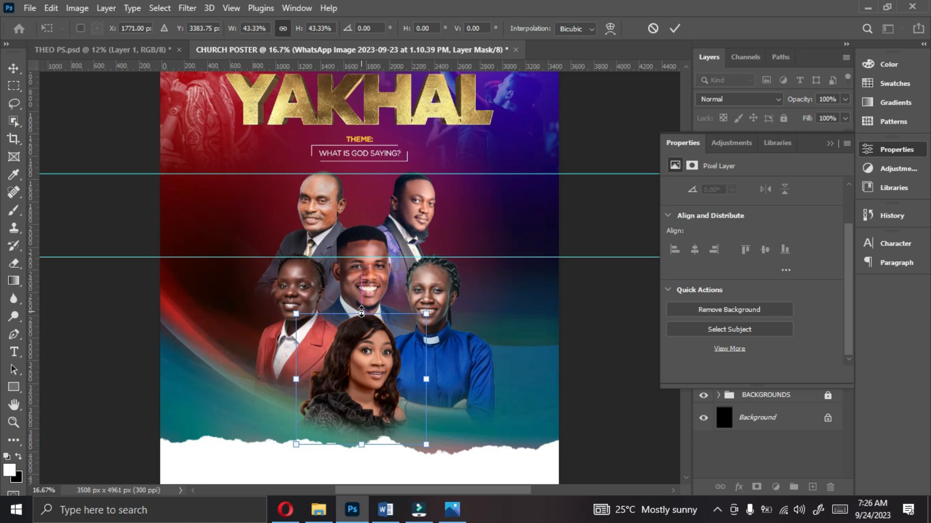
pyautogui.press('Return')
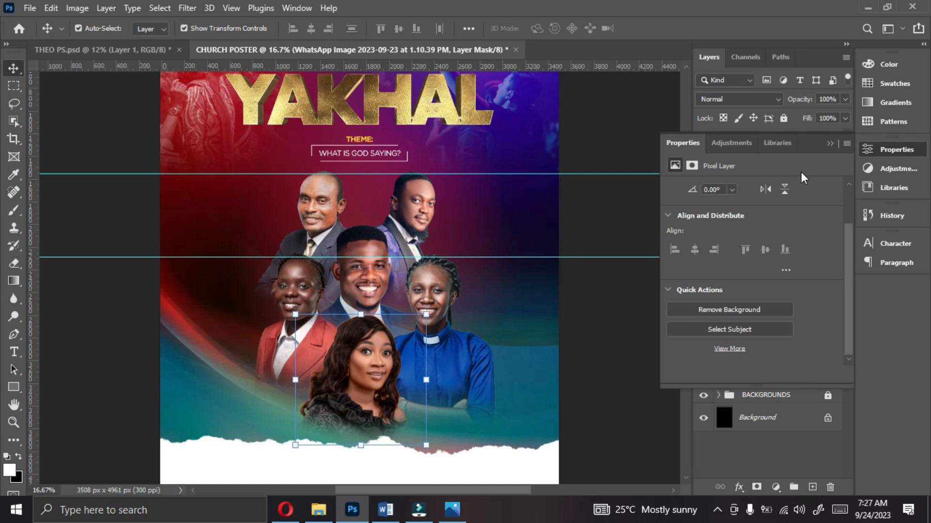
pyautogui.click(830, 144)
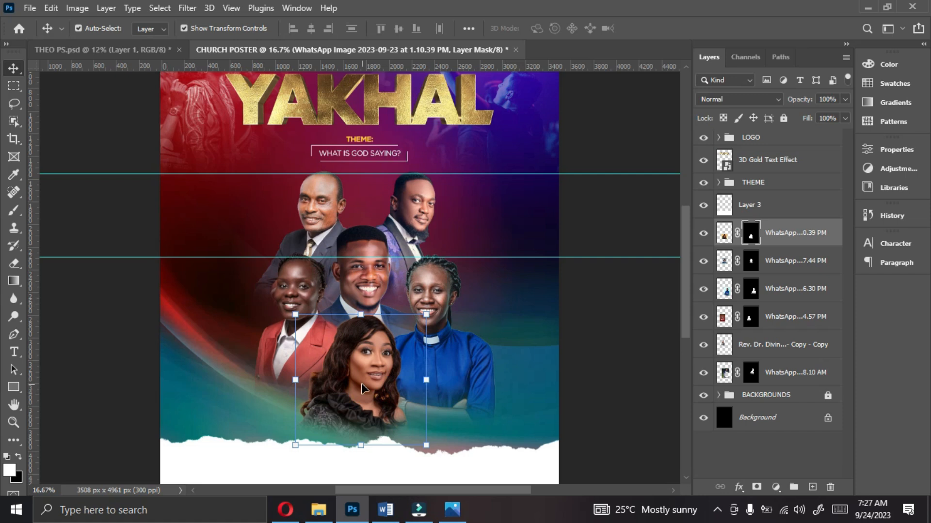
# Step: Nudge the long-haired woman's portrait down until her outfit reaches closer to the torn white paper edge
pyautogui.hotkey('shift', 'Down')
pyautogui.hotkey('shift', 'Down')
pyautogui.hotkey('shift', 'Down')
pyautogui.hotkey('shift', 'Down')
pyautogui.hotkey('shift', 'Down')
pyautogui.hotkey('shift', 'Down')
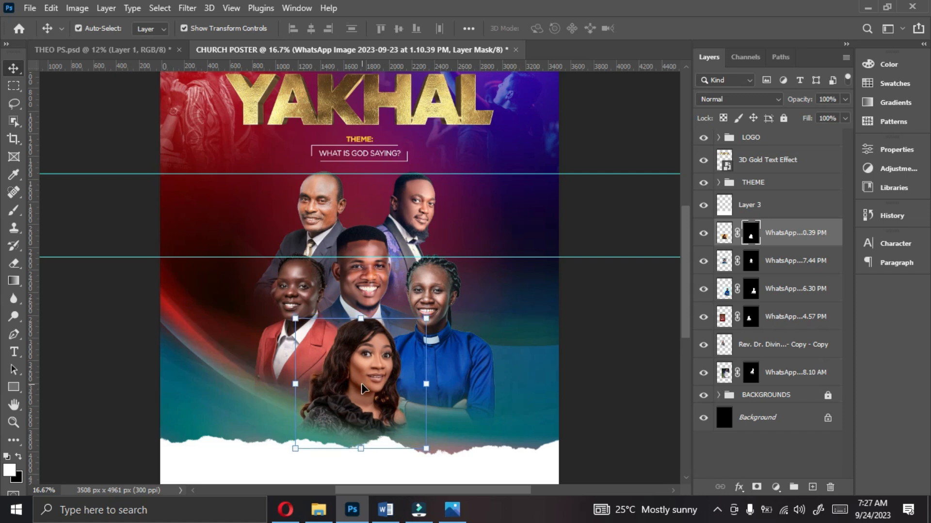
pyautogui.hotkey('shift', 'Down')
pyautogui.hotkey('shift', 'Down')
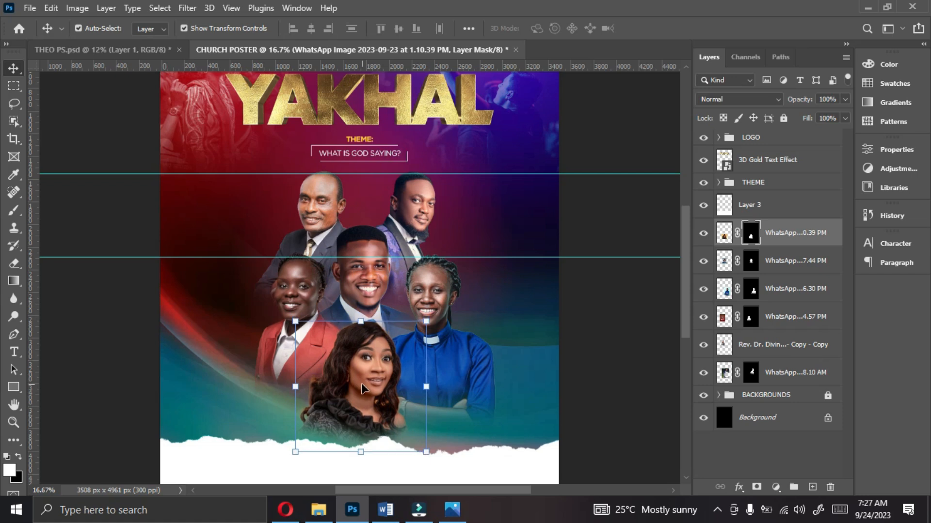
pyautogui.hotkey('shift', 'Down')
pyautogui.hotkey('shift', 'Down')
pyautogui.hotkey('shift', 'Down')
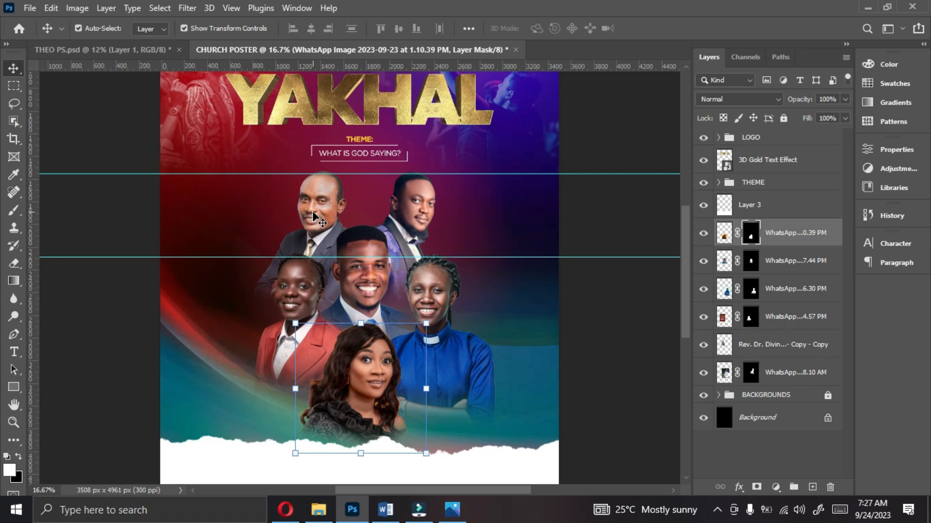
# Step: Spread the two men in the back row slightly apart, nudging the one in the grey suit left and the bearded one right
pyautogui.click(313, 217)
pyautogui.hotkey('shift', 'Left')
pyautogui.hotkey('shift', 'Left')
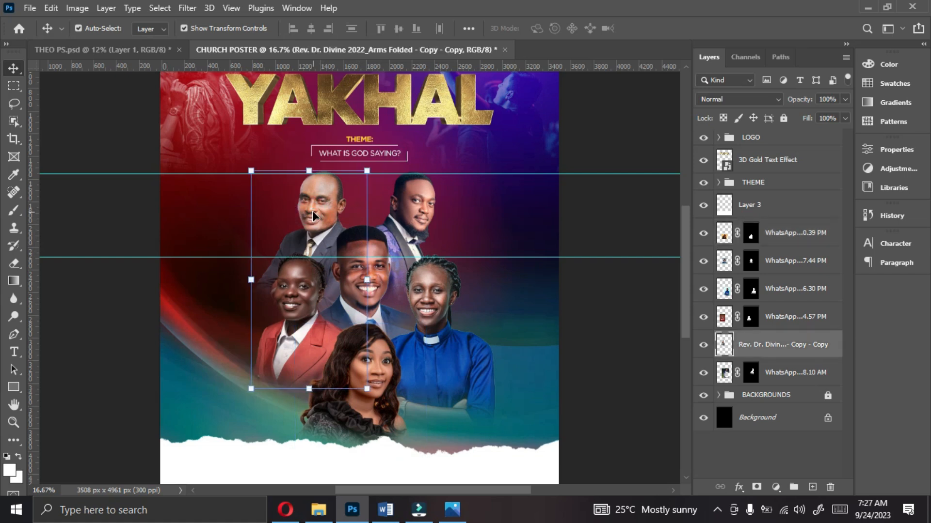
pyautogui.hotkey('shift', 'Left')
pyautogui.hotkey('shift', 'Left')
pyautogui.hotkey('shift', 'Left')
pyautogui.click(420, 217)
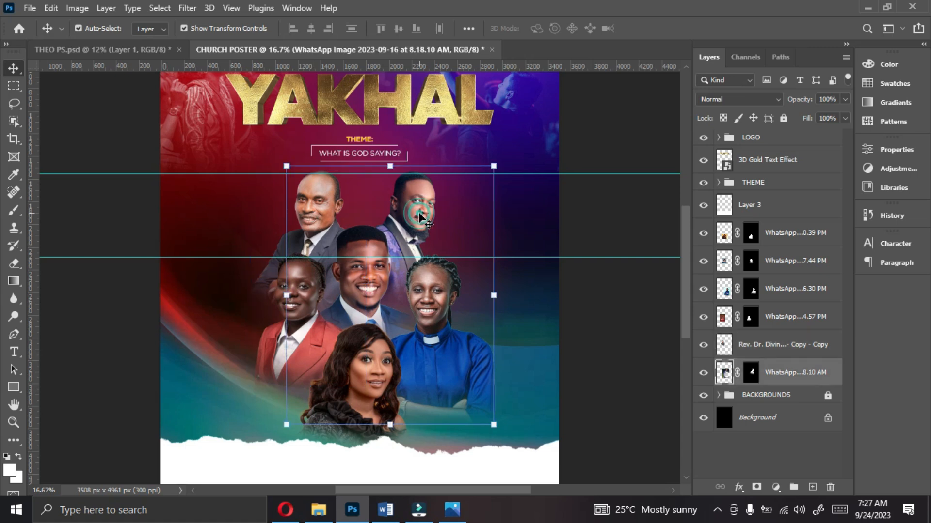
pyautogui.hotkey('shift', 'Right')
pyautogui.hotkey('shift', 'Right')
# Step: Move the smiling man in the centre of the group slightly upward, clear of the long-haired woman's head
pyautogui.click(368, 273)
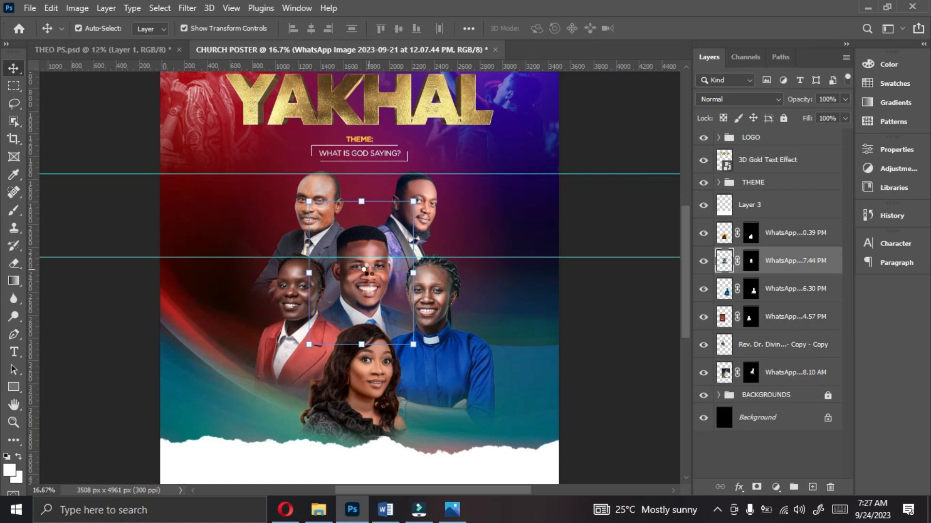
pyautogui.moveTo(367, 271); pyautogui.dragTo(368, 266)
pyautogui.hotkey('shift', 'Up')
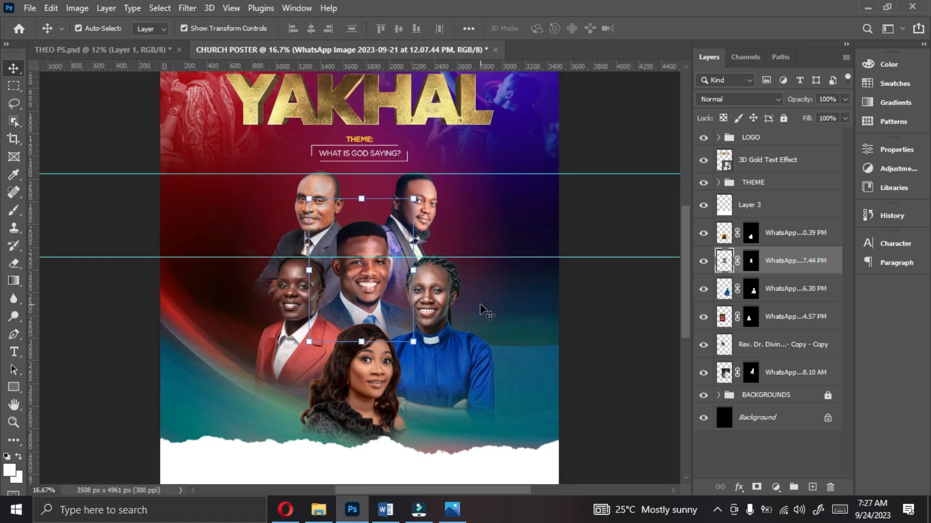
pyautogui.click(606, 338)
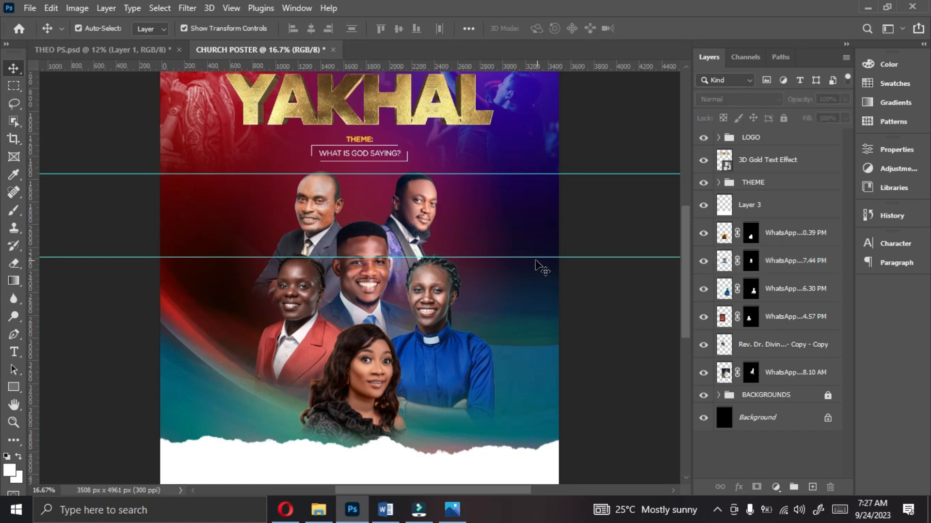
# Step: Remove the horizontal guides from view and compare the portrait layout with the finished poster image Untitled-5.jpg
pyautogui.moveTo(522, 259); pyautogui.dragTo(523, 259)
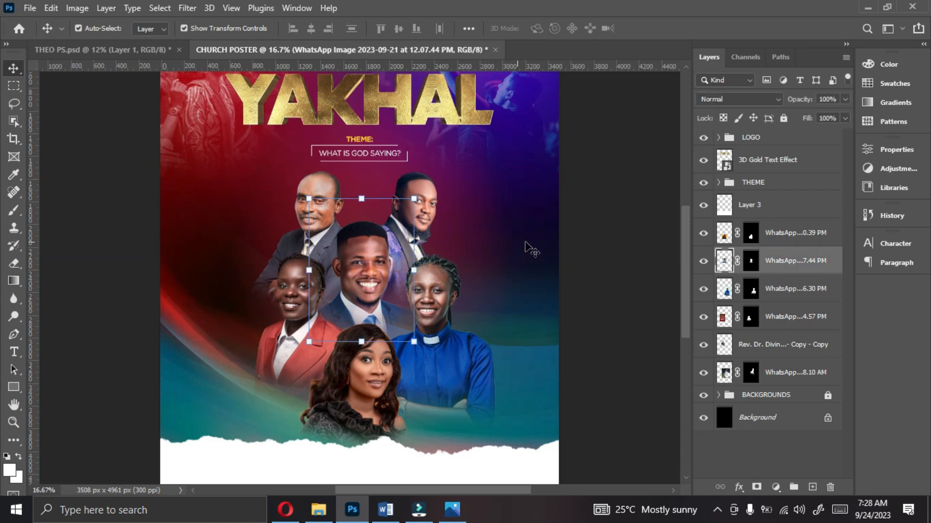
pyautogui.click(622, 280)
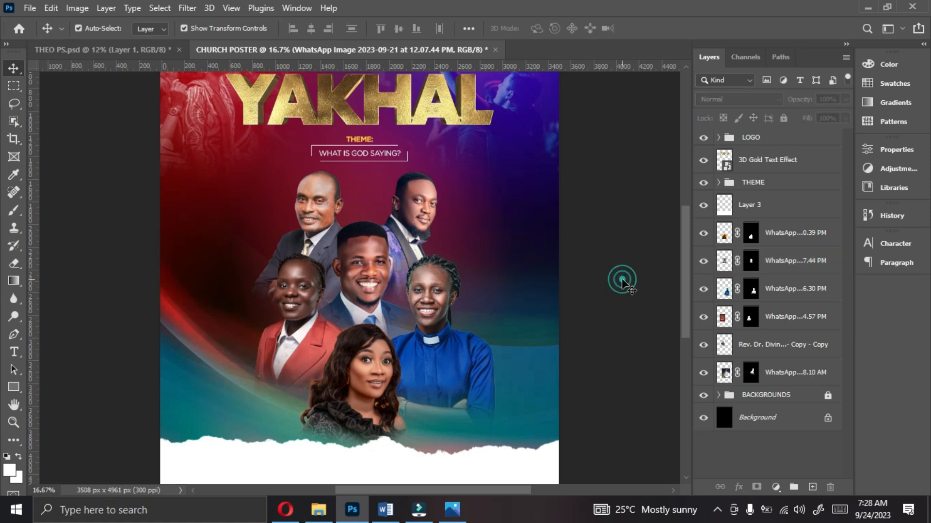
pyautogui.click(451, 512)
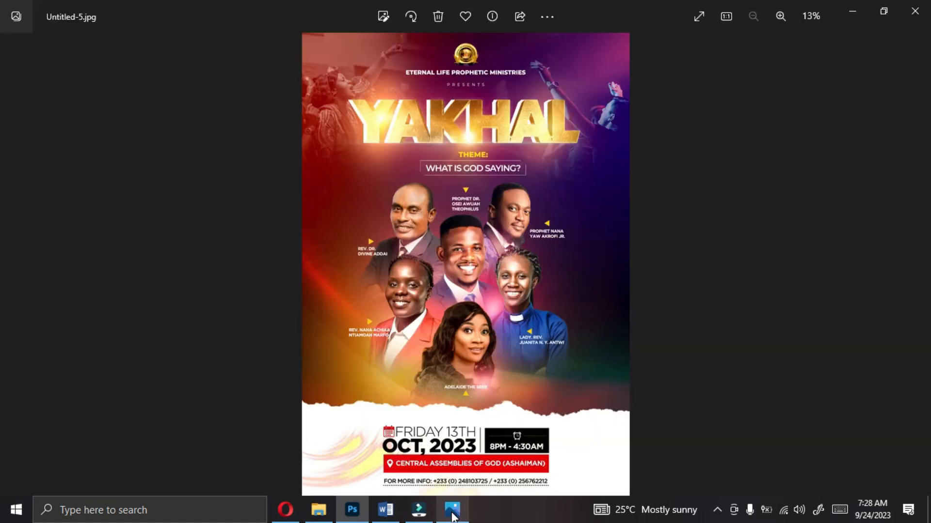
pyautogui.click(452, 513)
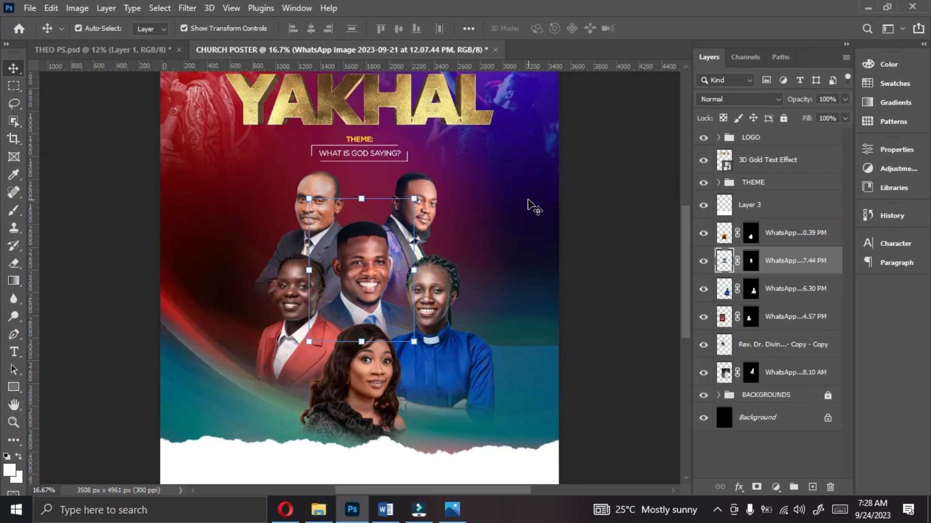
# Step: Group all six portrait layers and name the group IMAGES
pyautogui.keyDown('ctrl'); pyautogui.click(786, 238); pyautogui.keyUp('ctrl')
pyautogui.keyDown('ctrl'); pyautogui.click(783, 289); pyautogui.keyUp('ctrl')
pyautogui.keyDown('ctrl'); pyautogui.click(780, 317); pyautogui.keyUp('ctrl')
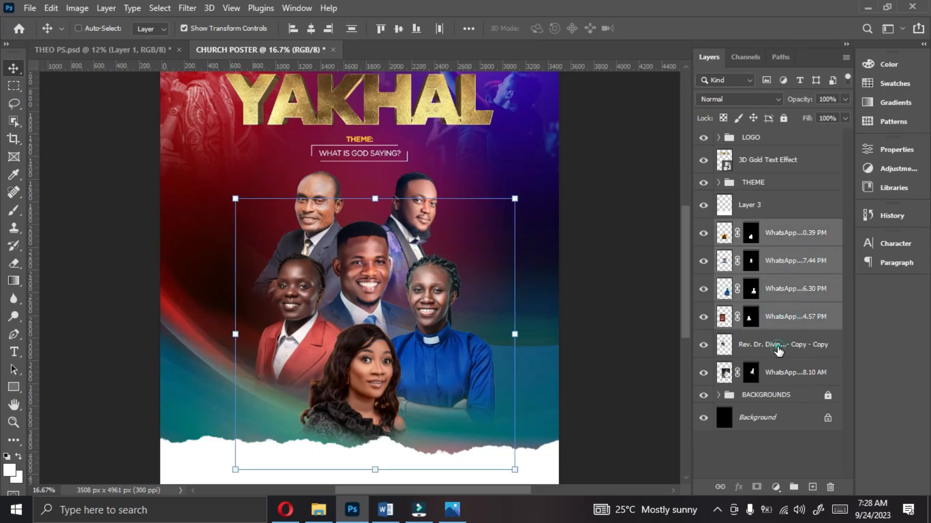
pyautogui.keyDown('ctrl'); pyautogui.click(778, 347); pyautogui.keyUp('ctrl')
pyautogui.keyDown('ctrl'); pyautogui.click(777, 376); pyautogui.keyUp('ctrl')
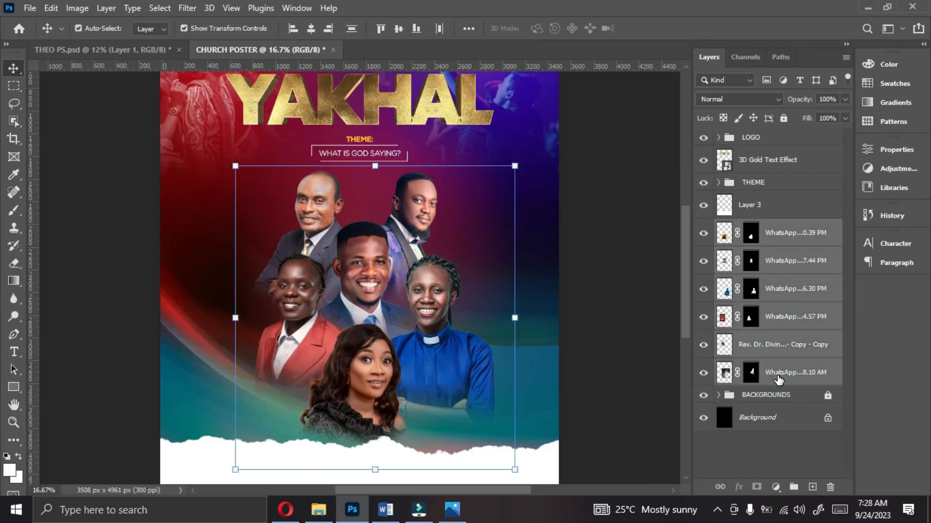
pyautogui.hotkey('ctrl', 'g')
pyautogui.click(765, 227)
pyautogui.doubleClick(765, 227)
pyautogui.write('IMAGES')
pyautogui.click(806, 235)
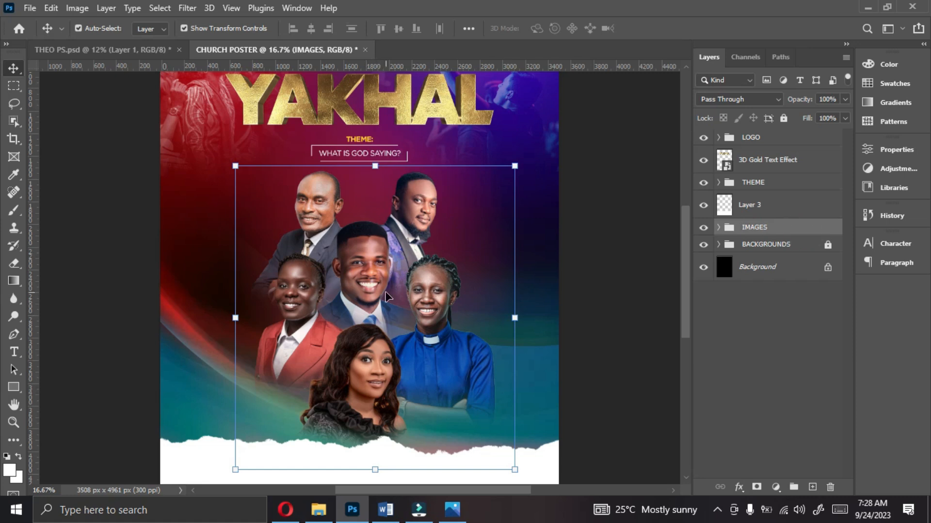
# Step: Scale the IMAGES group proportionally to 94.04%, keeping its upper edge in place below the theme text
pyautogui.moveTo(374, 470); pyautogui.dragTo(372, 451)
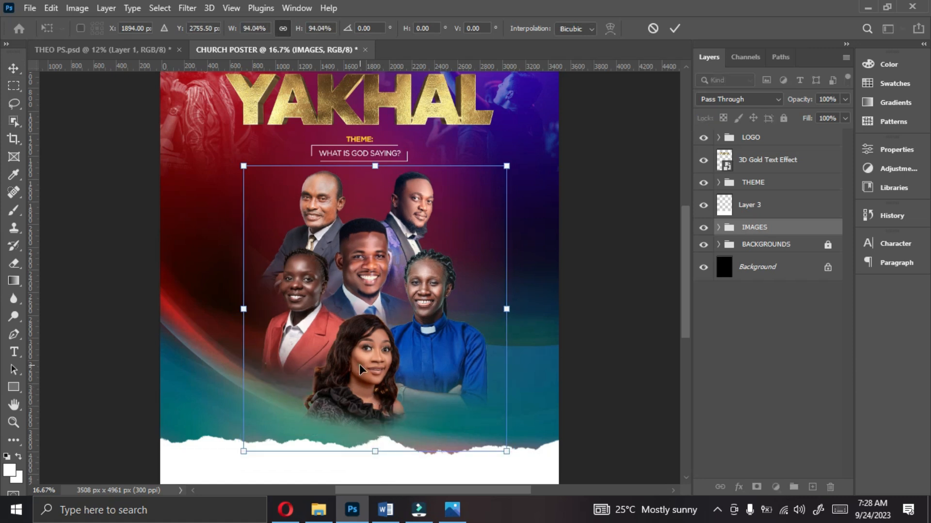
pyautogui.press('Return')
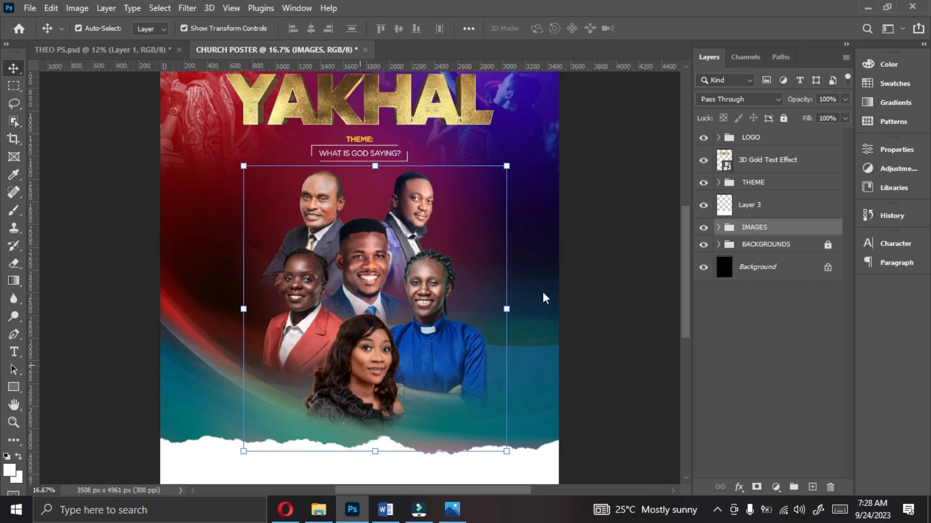
pyautogui.click(630, 260)
pyautogui.hotkey('ctrl', '-')
pyautogui.hotkey('ctrl', '-')
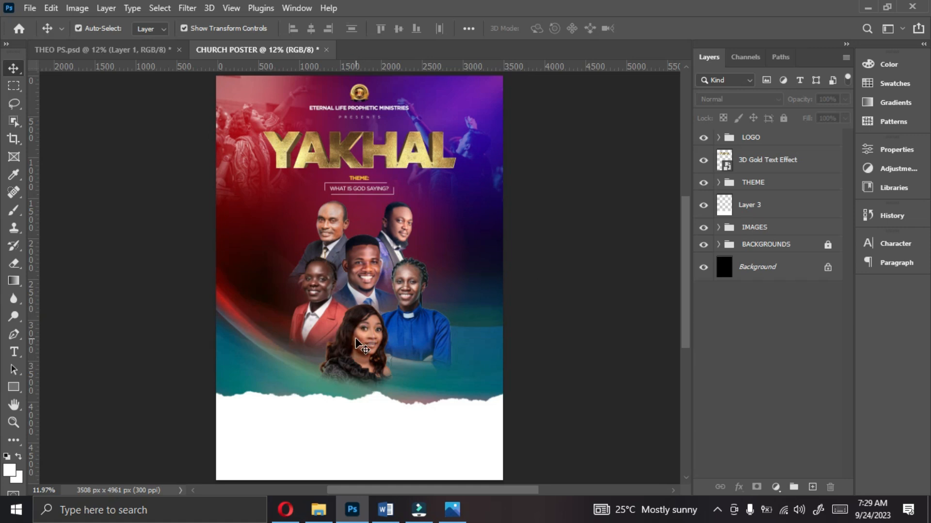
# Step: Shift the long-haired woman slightly right and enlarge the woman in the red jacket a little
pyautogui.click(359, 345)
pyautogui.moveTo(359, 345); pyautogui.dragTo(361, 345)
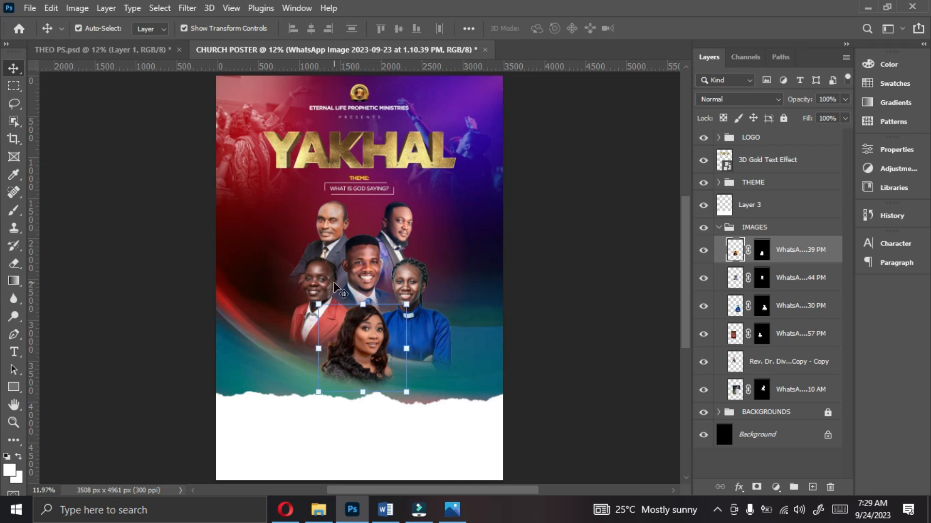
pyautogui.click(318, 282)
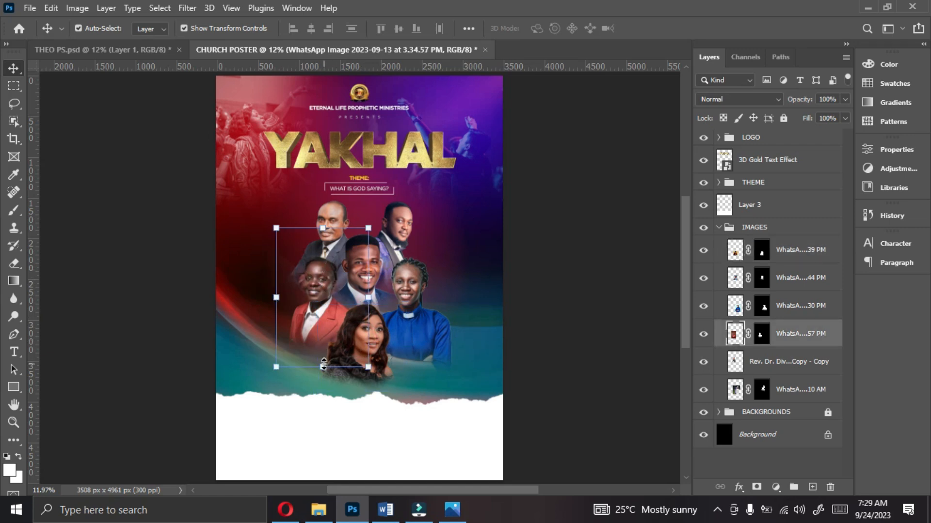
pyautogui.moveTo(324, 367); pyautogui.dragTo(323, 372)
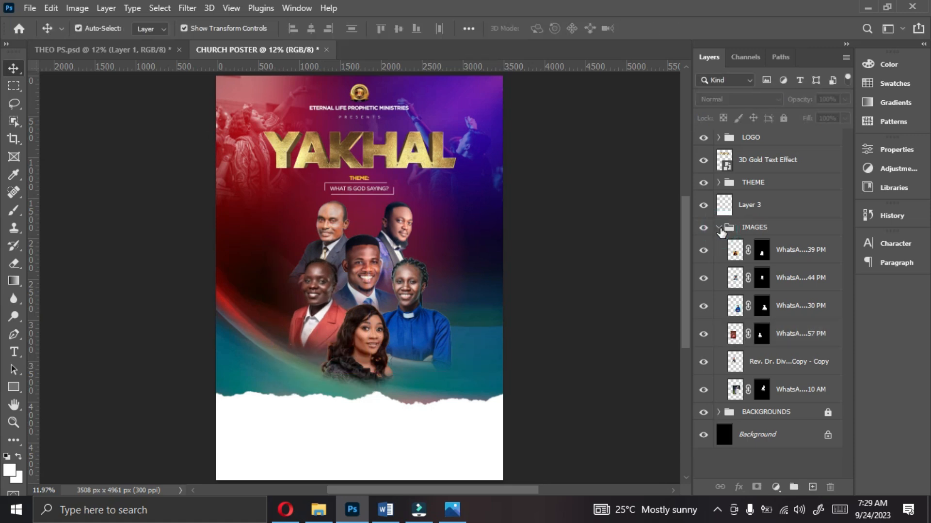
# Step: Select the IMAGES group and collapse it in the layer stack
pyautogui.click(720, 229)
pyautogui.click(719, 229)
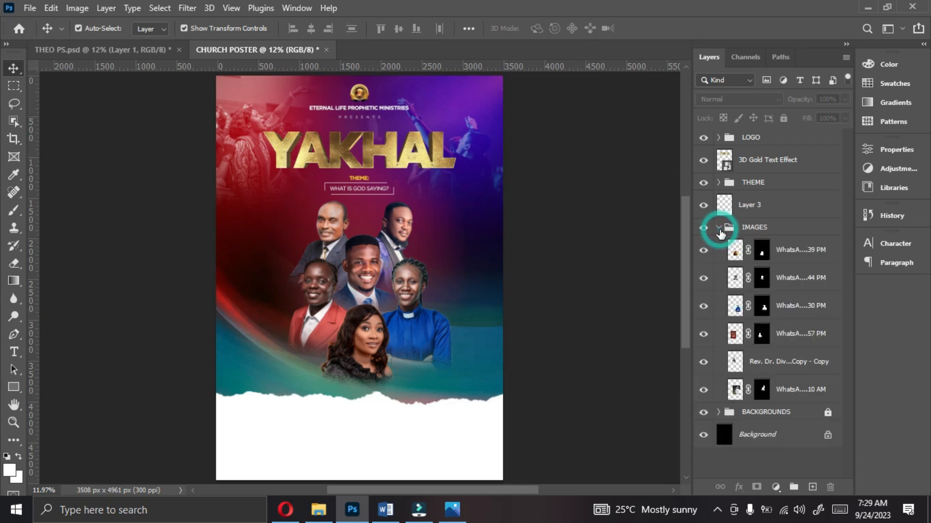
pyautogui.click(727, 232)
pyautogui.click(720, 228)
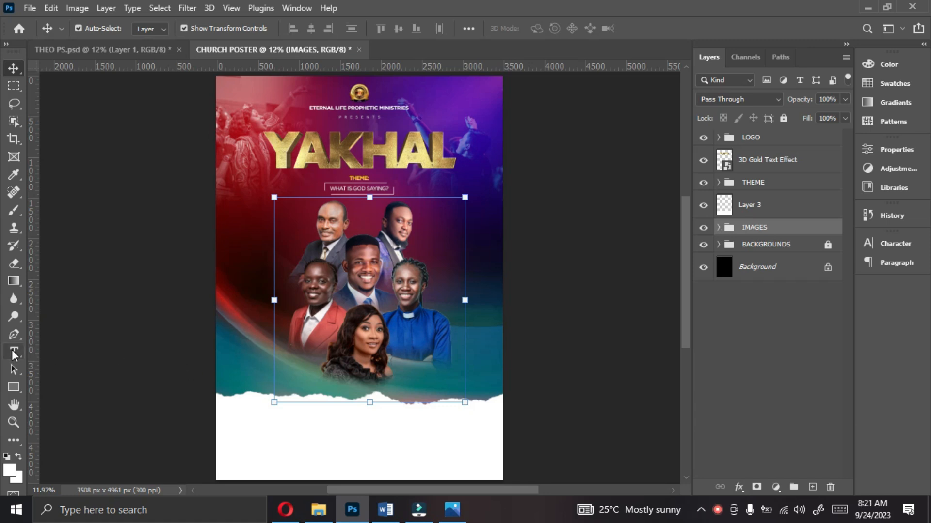
# Step: Set up the Horizontal Type tool with Gotham in the Bold style
pyautogui.click(14, 354)
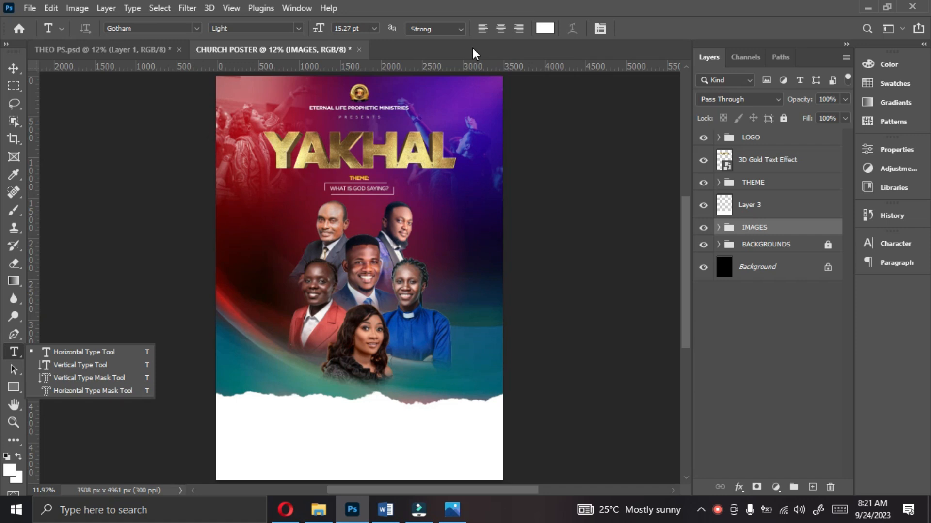
pyautogui.click(298, 30)
pyautogui.click(298, 29)
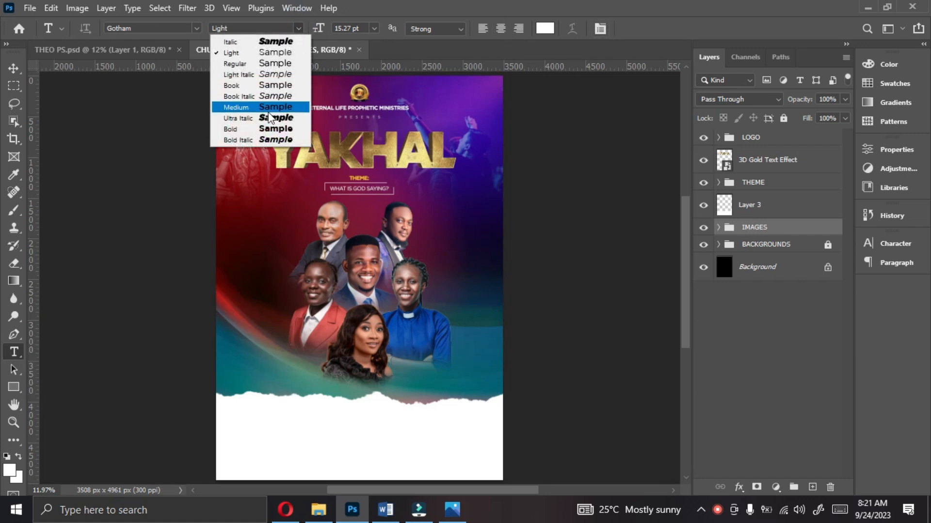
pyautogui.click(265, 130)
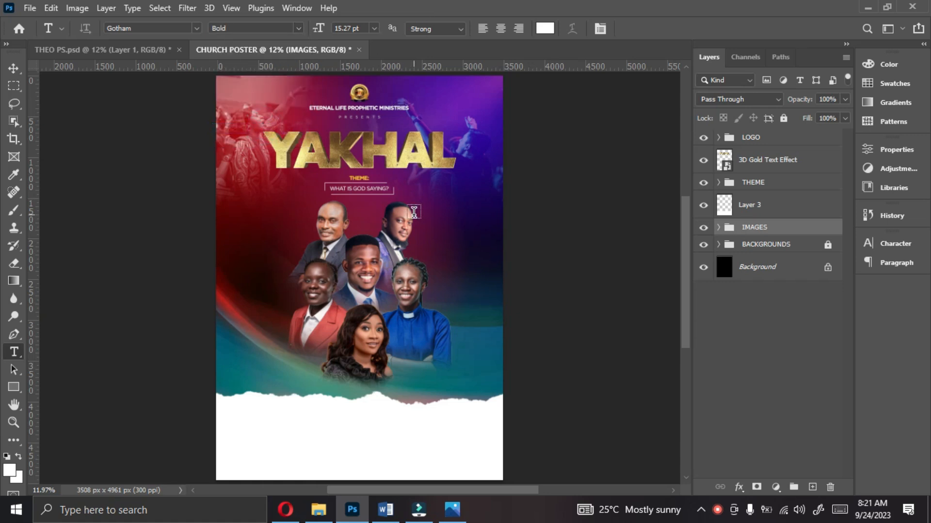
# Step: Add the grey-suited man's title and full name as two lines of white text, starting beside his portrait
pyautogui.scroll(1, 415, 216)
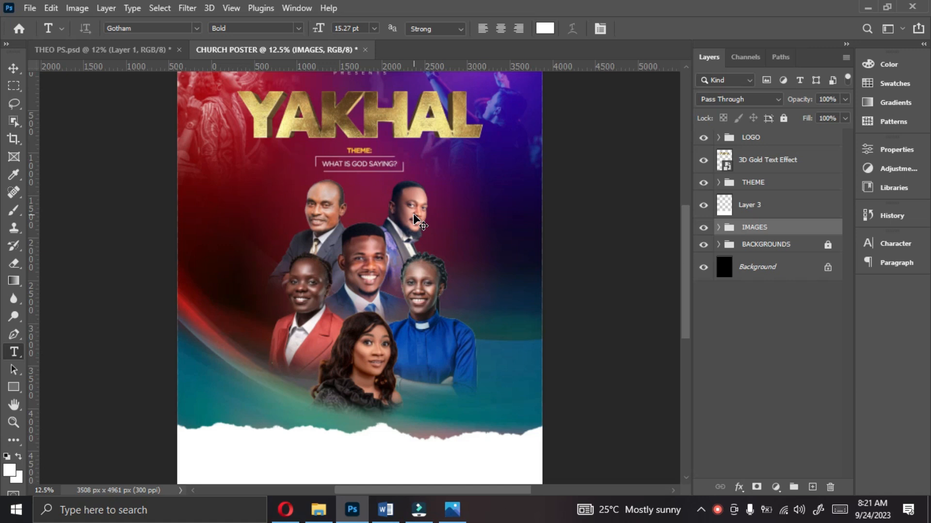
pyautogui.scroll(2, 414, 216)
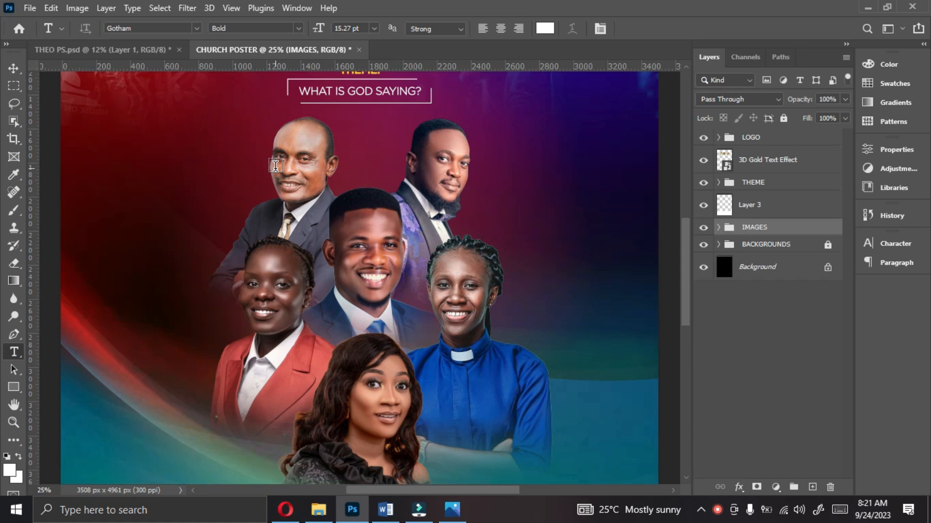
pyautogui.click(161, 176)
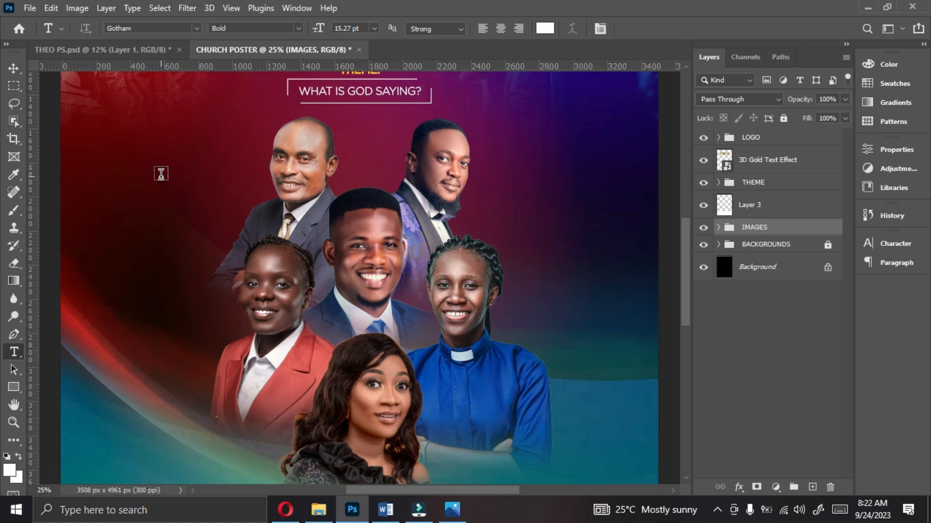
pyautogui.click(160, 173)
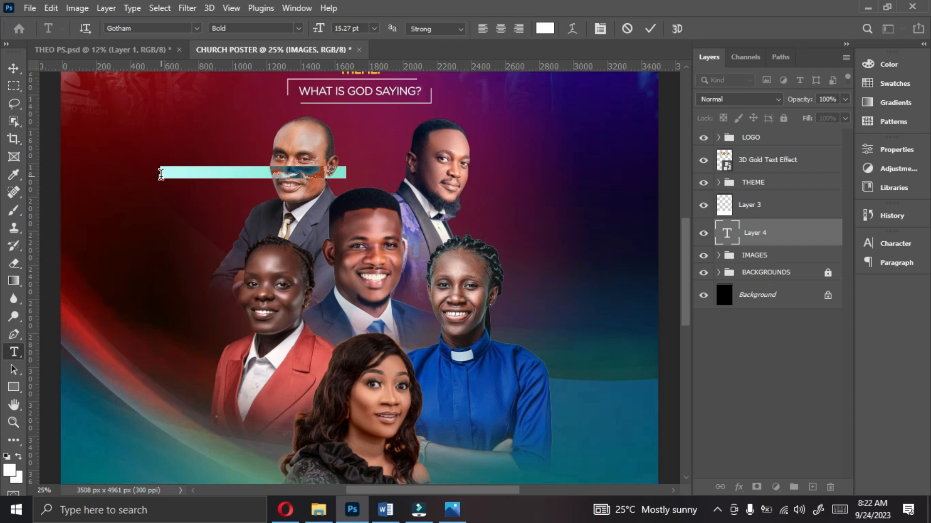
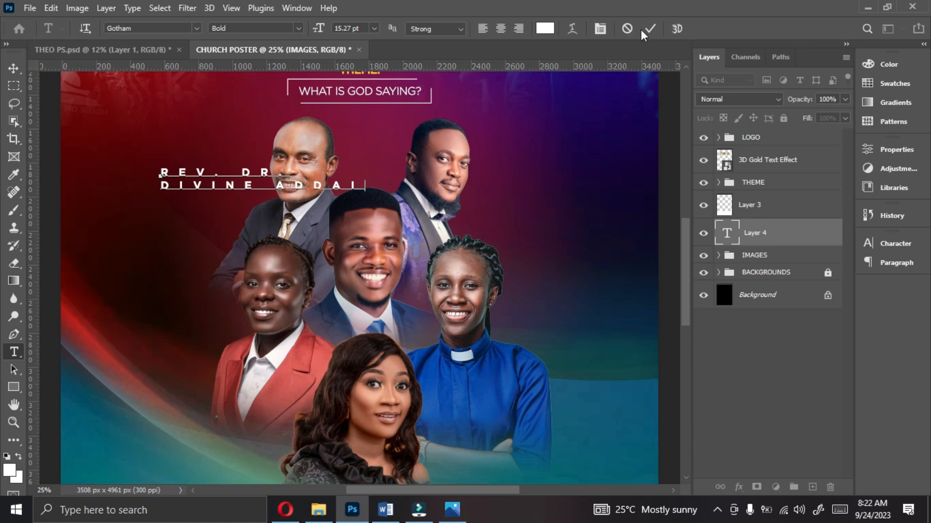
pyautogui.click(650, 30)
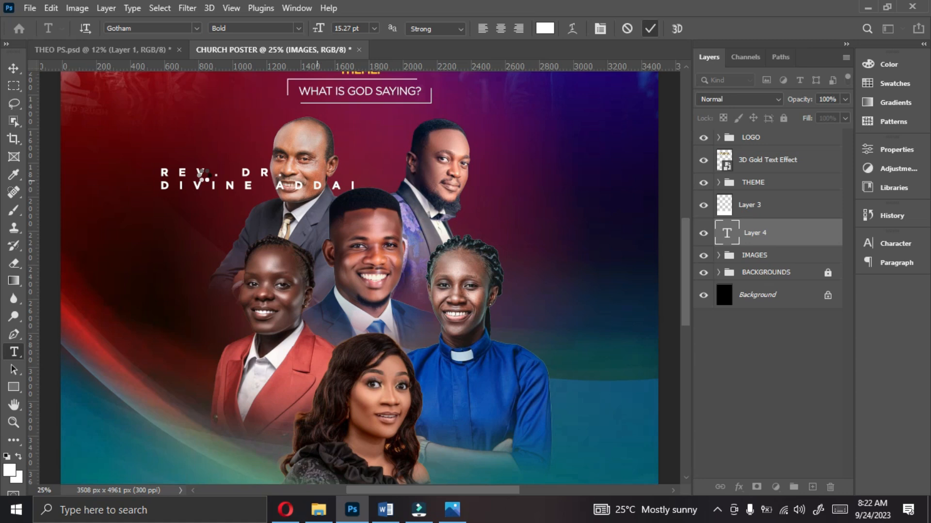
pyautogui.hotkey('ctrl', 'Return')
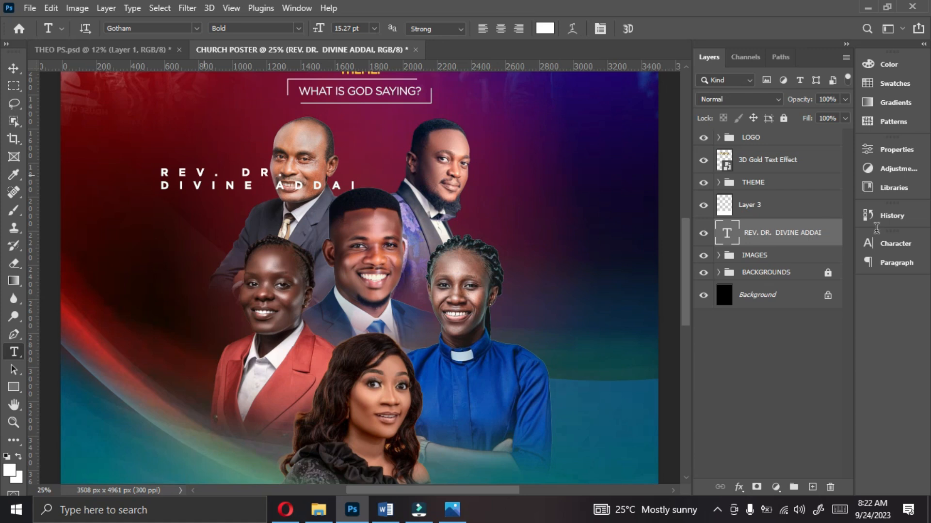
# Step: Set the tracking of the grey-suited man's name label to 0
pyautogui.click(891, 246)
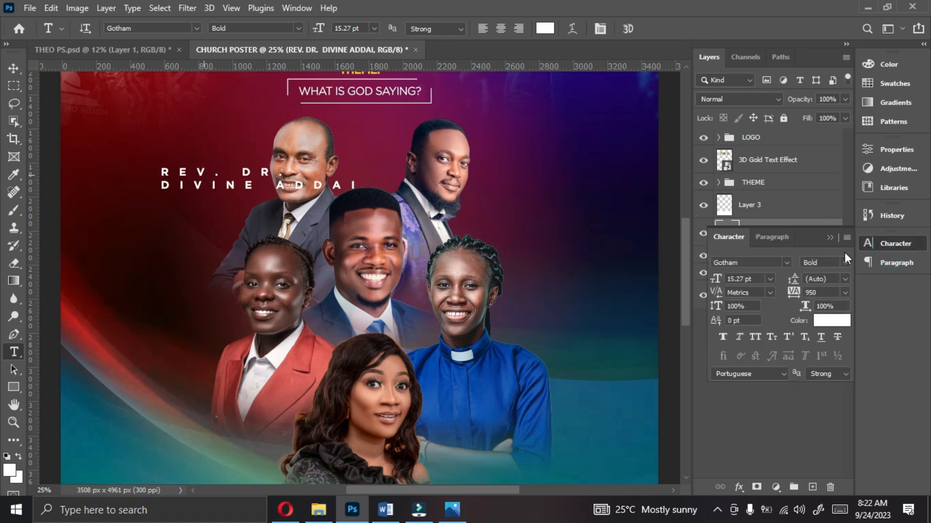
pyautogui.click(845, 292)
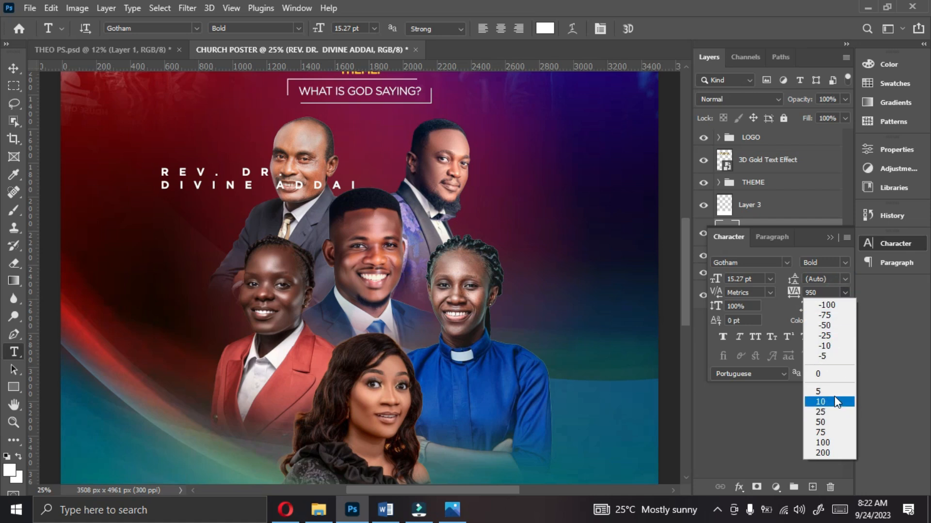
pyautogui.click(829, 374)
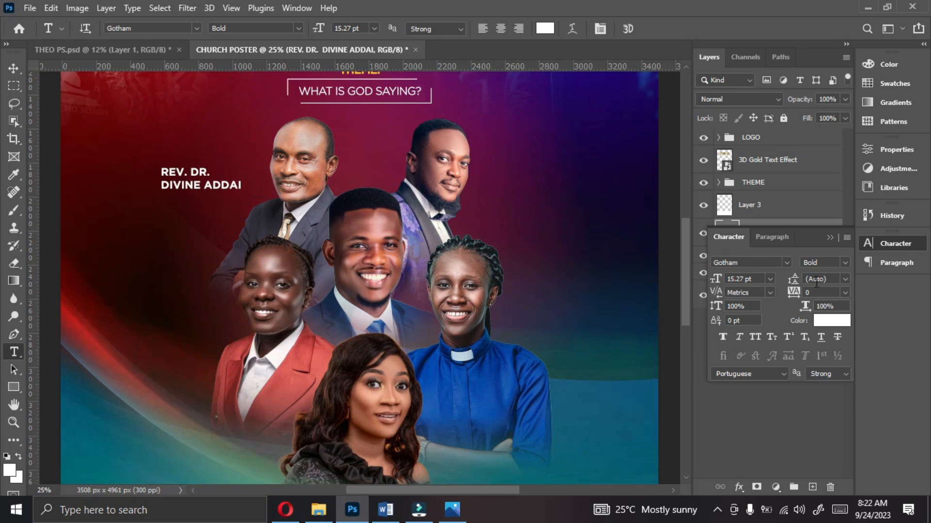
# Step: Set the name label's font size to 14 pt and move it slightly down beside the grey-suited man's shoulder
pyautogui.click(15, 67)
pyautogui.click(767, 278)
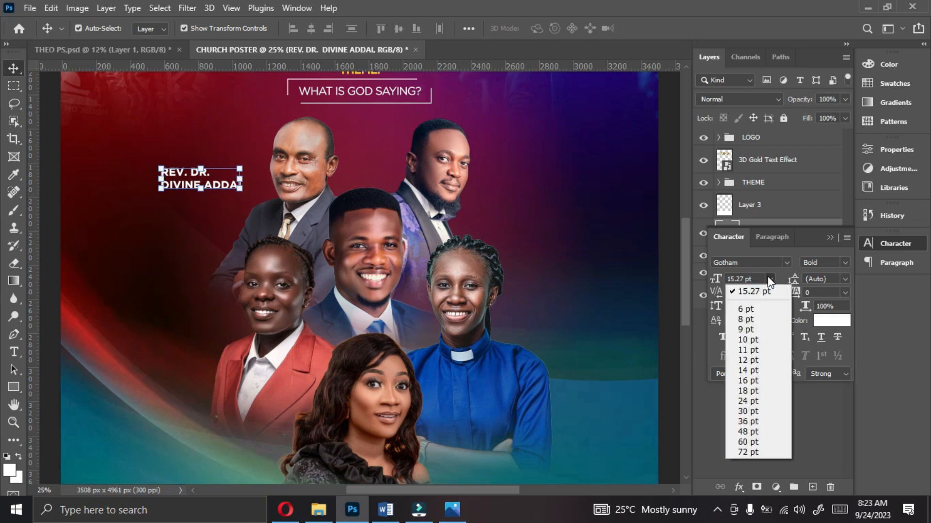
pyautogui.click(746, 369)
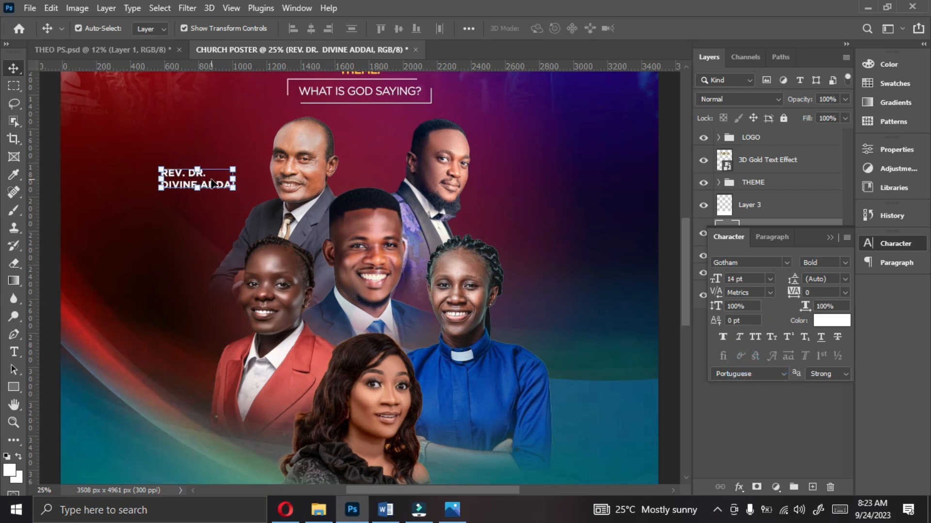
pyautogui.moveTo(210, 186); pyautogui.dragTo(220, 207)
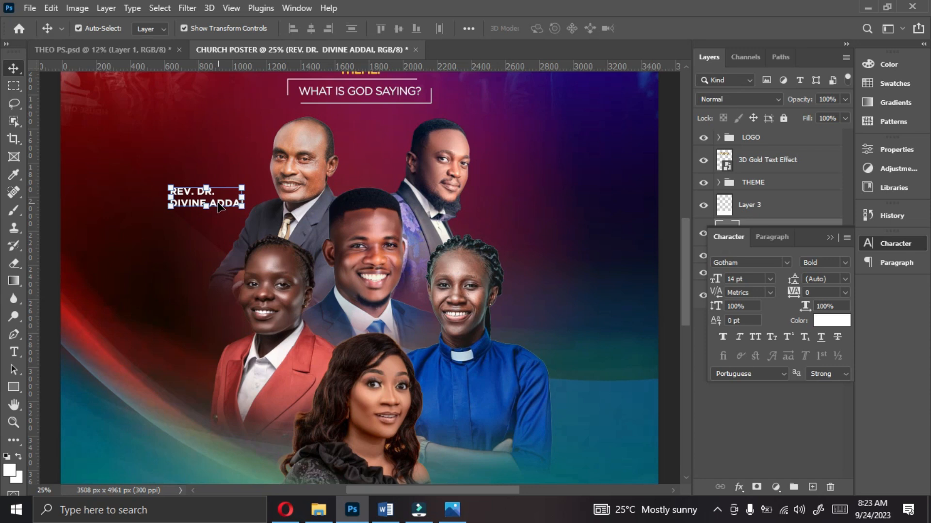
# Step: Duplicate the name label beside the woman in the red jacket and replace its text with her title and full name on two lines
pyautogui.hotkey('ctrl', 'j')
pyautogui.moveTo(216, 196); pyautogui.dragTo(204, 322)
pyautogui.doubleClick(204, 328)
pyautogui.press('Return')
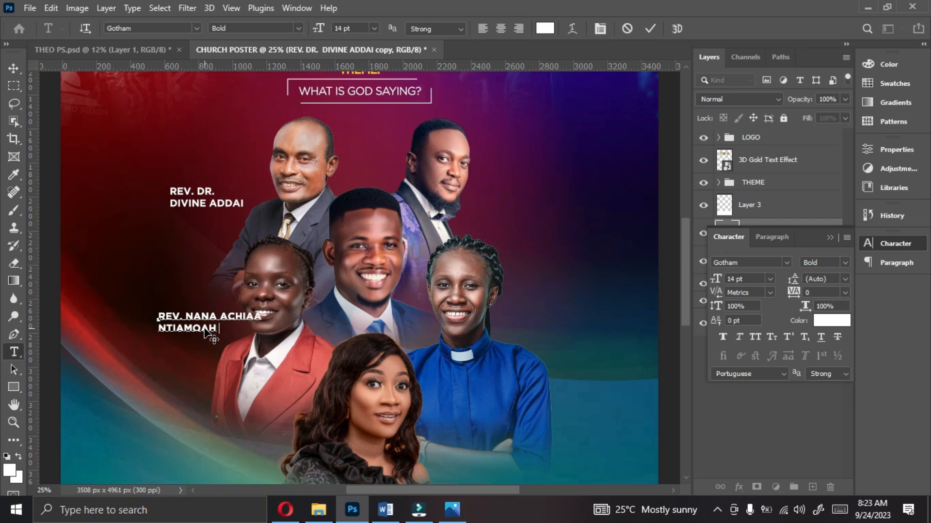
pyautogui.hotkey('ctrl', 'Return')
# Step: Duplicate the label beside the bow-tied man and replace its text with his title and full name on two lines
pyautogui.hotkey('ctrl', 'j')
pyautogui.moveTo(231, 328); pyautogui.dragTo(516, 406)
pyautogui.doubleClick(551, 176)
pyautogui.hotkey('ctrl', 'a')
pyautogui.press('Return')
pyautogui.hotkey('ctrl', 'Return')
# Step: Duplicate the label over the blue clerical shirt and replace its text with that woman's title and full name on two lines
pyautogui.hotkey('ctrl', 'j')
pyautogui.doubleClick(506, 395)
pyautogui.hotkey('ctrl', 'a')
pyautogui.write('LADY REV.')
pyautogui.press('Return')
pyautogui.hotkey('ctrl', 'Return')
# Step: Duplicate the label below the long-haired woman and replace its text with her name and title on one line
pyautogui.scroll(-3, 506, 402)
pyautogui.hotkey('ctrl', 'j')
pyautogui.moveTo(506, 325); pyautogui.dragTo(368, 422)
pyautogui.doubleClick(369, 416)
pyautogui.hotkey('ctrl', 'a')
pyautogui.write('ADELAIDE THE SEER')
pyautogui.hotkey('ctrl', 'Return')
# Step: Centre the long-haired woman's label horizontally on the canvas
pyautogui.press('v')
pyautogui.hotkey('ctrl', 'a')
pyautogui.click(311, 29)
pyautogui.hotkey('ctrl', 'd')
# Step: Duplicate the label above the central man's head and replace its text with his title and full name on three lines
pyautogui.hotkey('ctrl', 'j')
pyautogui.moveTo(385, 421); pyautogui.dragTo(394, 102)
pyautogui.moveTo(685, 265); pyautogui.dragTo(686, 240)
pyautogui.doubleClick(395, 194)
pyautogui.write('PROPHET DR.')
pyautogui.press('Return')
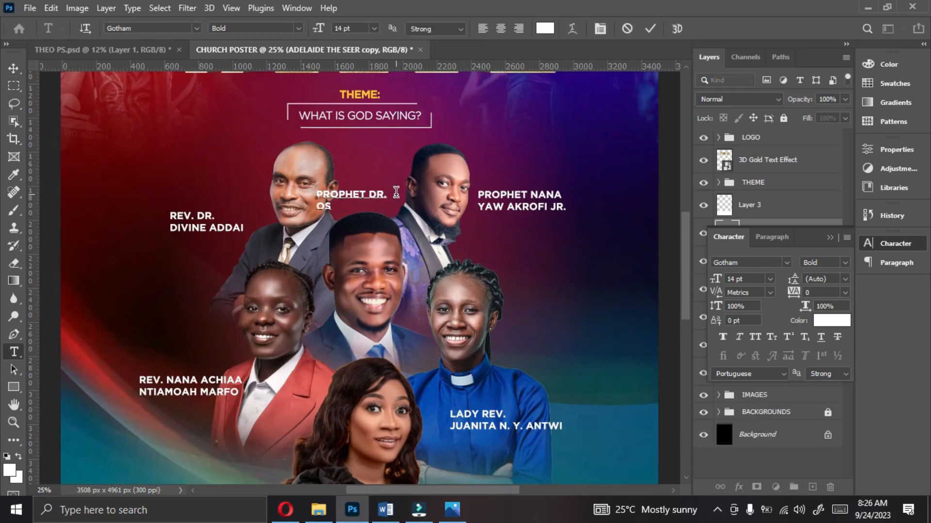
pyautogui.press('Return')
pyautogui.hotkey('ctrl', 'Return')
pyautogui.press('v')
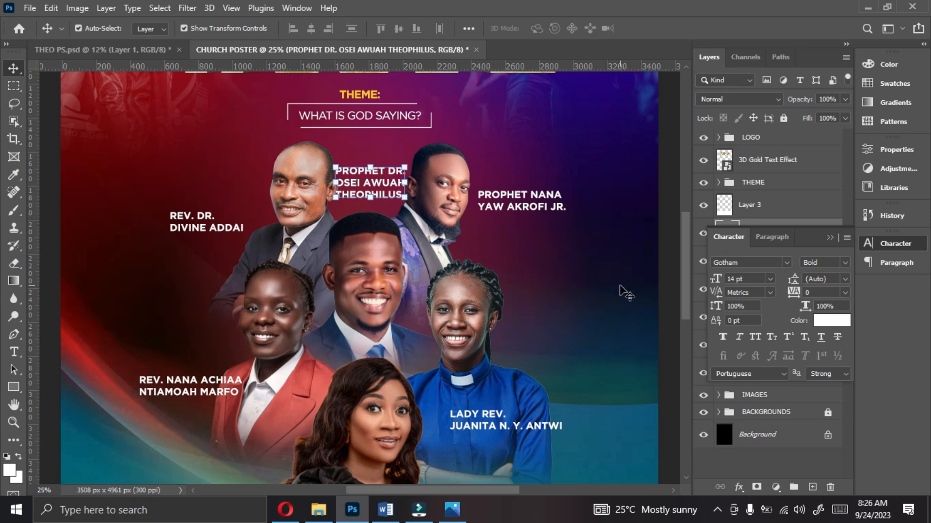
# Step: Set the font size of the central man's three-line label to 10 pt
pyautogui.click(667, 259)
pyautogui.hotkey('ctrl', '-')
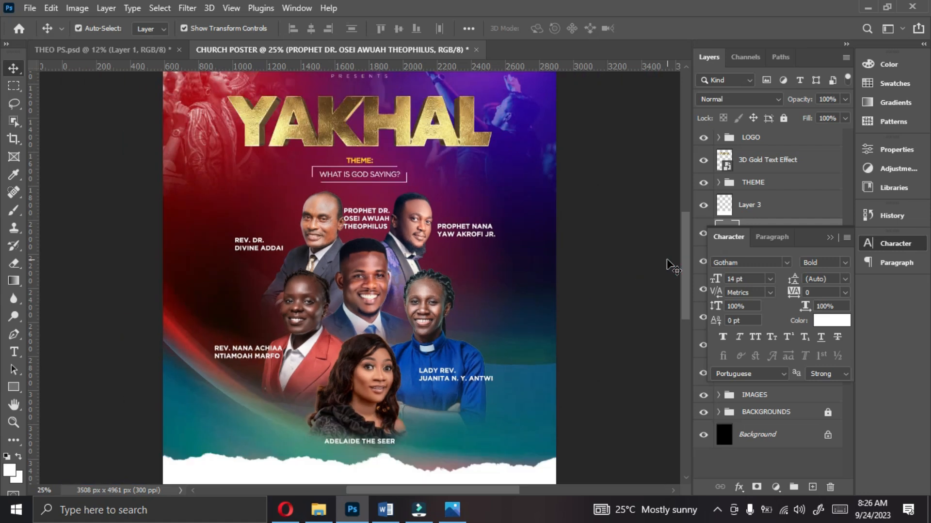
pyautogui.scroll(-2, 366, 222)
pyautogui.click(364, 222)
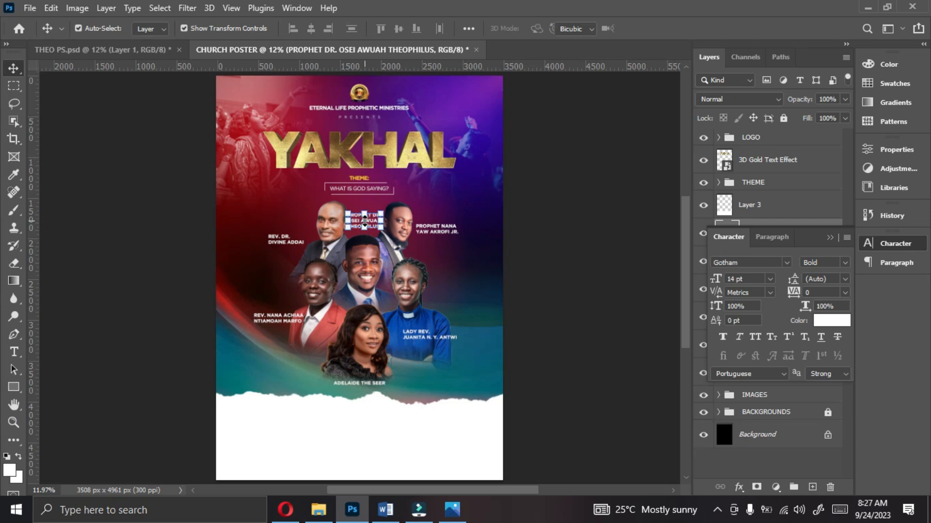
pyautogui.hotkey('ctrl', 't')
pyautogui.click(658, 296)
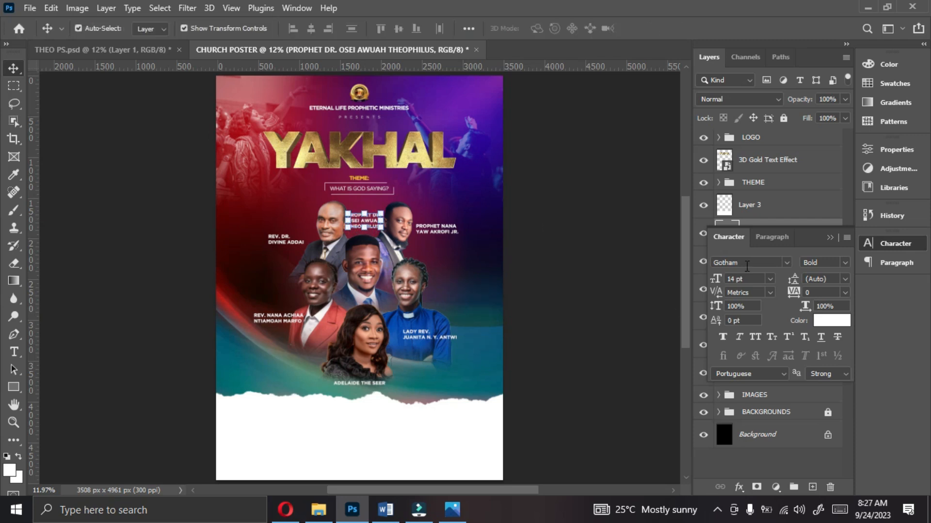
pyautogui.click(769, 279)
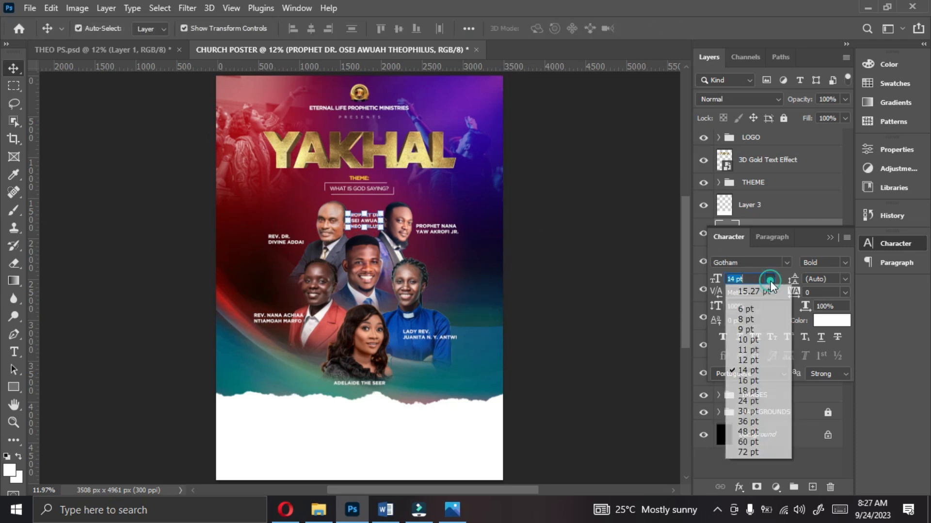
pyautogui.click(752, 342)
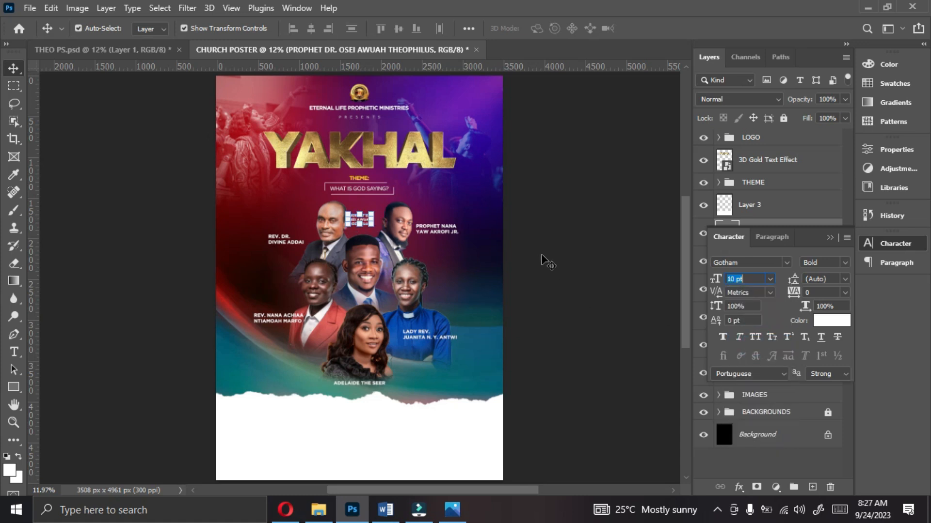
pyautogui.click(566, 270)
# Step: Set the labels of the bow-tied man and the woman in the blue clerical shirt to 10 pt
pyautogui.click(362, 221)
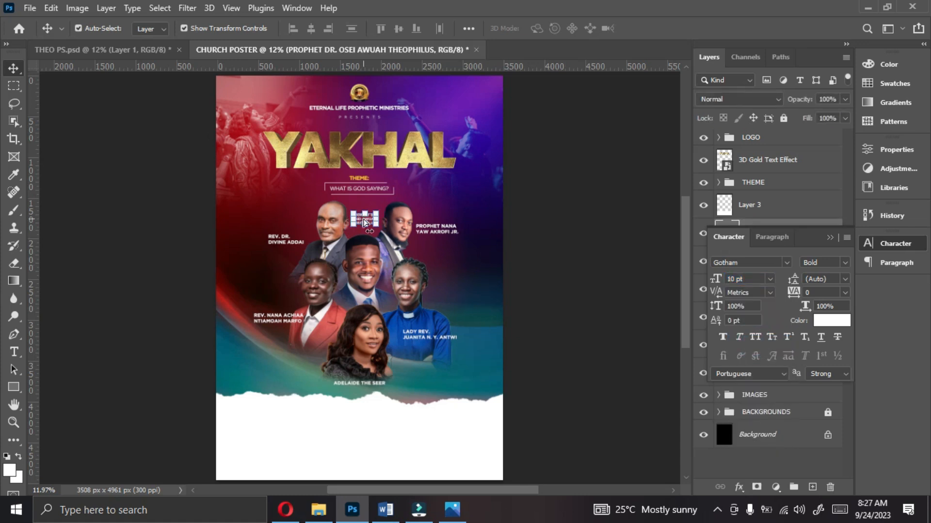
pyautogui.hotkey('ctrl', '+')
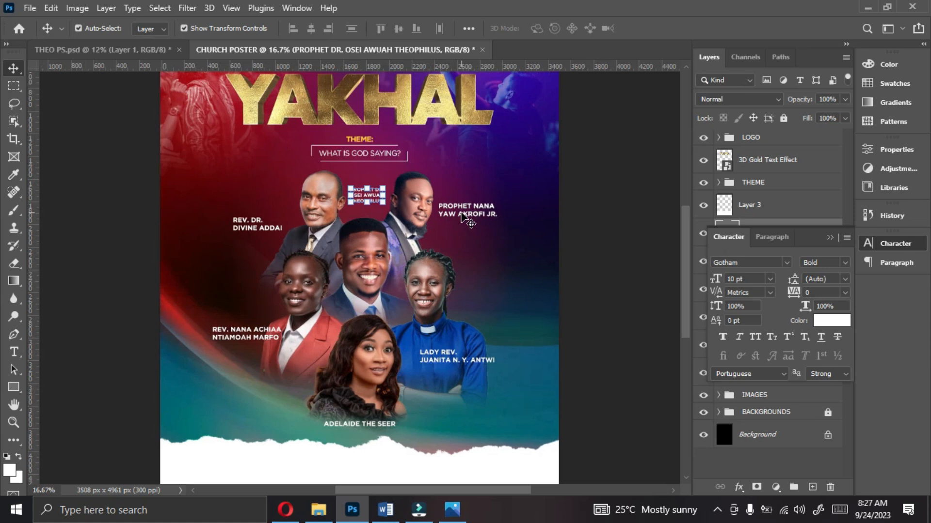
pyautogui.click(463, 217)
pyautogui.click(770, 278)
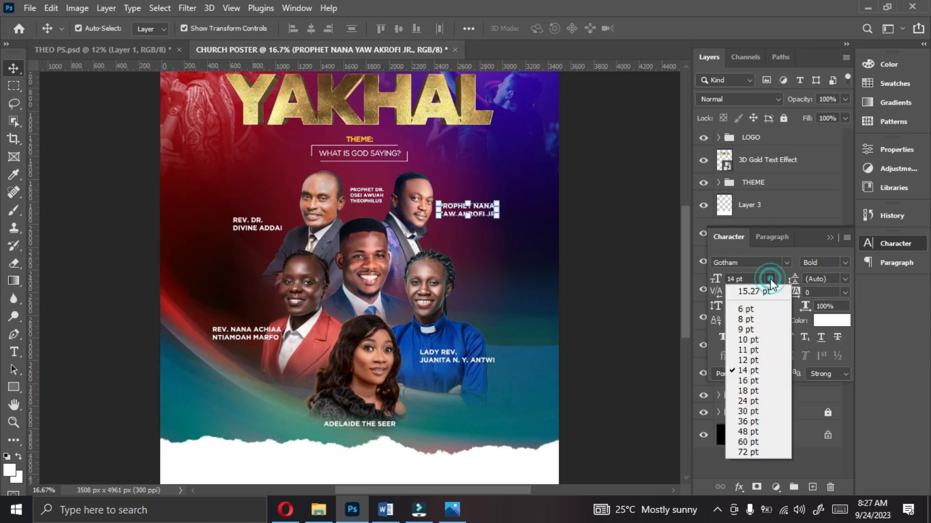
pyautogui.click(752, 341)
pyautogui.click(456, 356)
pyautogui.click(769, 279)
pyautogui.click(752, 341)
# Step: Set the labels of the grey-suited man, the woman in red and the long-haired woman to 10 pt
pyautogui.click(252, 228)
pyautogui.click(251, 333)
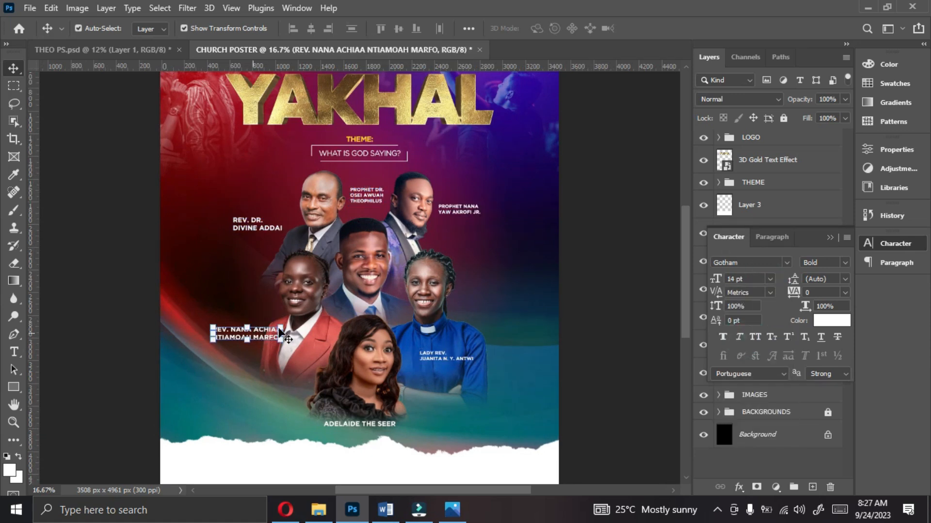
pyautogui.click(359, 424)
pyautogui.click(770, 279)
pyautogui.click(752, 341)
# Step: Recentre the resized label below the long-haired woman horizontally on the canvas
pyautogui.hotkey('ctrl', 'a')
pyautogui.click(311, 29)
pyautogui.hotkey('ctrl', 'd')
# Step: Move the labels of the grey-suited man and the woman in the red jacket closer to their portraits
pyautogui.moveTo(259, 226); pyautogui.dragTo(270, 243)
pyautogui.moveTo(249, 333); pyautogui.dragTo(268, 346)
# Step: Try centring the central man's label horizontally on the canvas, and undo it
pyautogui.click(366, 196)
pyautogui.hotkey('ctrl', 'a')
pyautogui.click(311, 28)
pyautogui.hotkey('ctrl', 'z')
pyautogui.hotkey('ctrl', 'z')
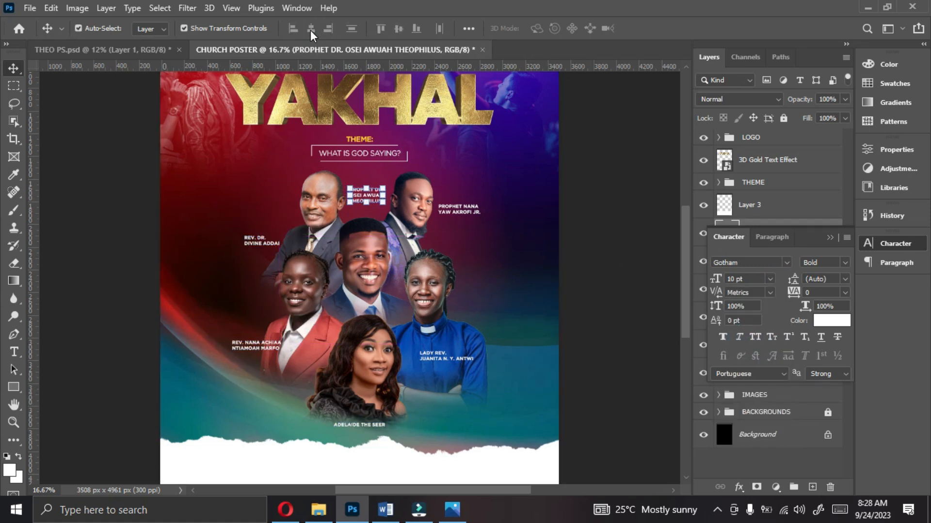
# Step: Nudge the labels of the central man, the bow-tied man and the woman in blue into better positions by their portraits
pyautogui.moveTo(366, 195); pyautogui.dragTo(368, 199)
pyautogui.moveTo(321, 198); pyautogui.dragTo(317, 199)
pyautogui.click(456, 211)
pyautogui.moveTo(413, 206); pyautogui.dragTo(459, 211)
pyautogui.moveTo(368, 200); pyautogui.dragTo(367, 199)
pyautogui.moveTo(446, 357); pyautogui.dragTo(444, 357)
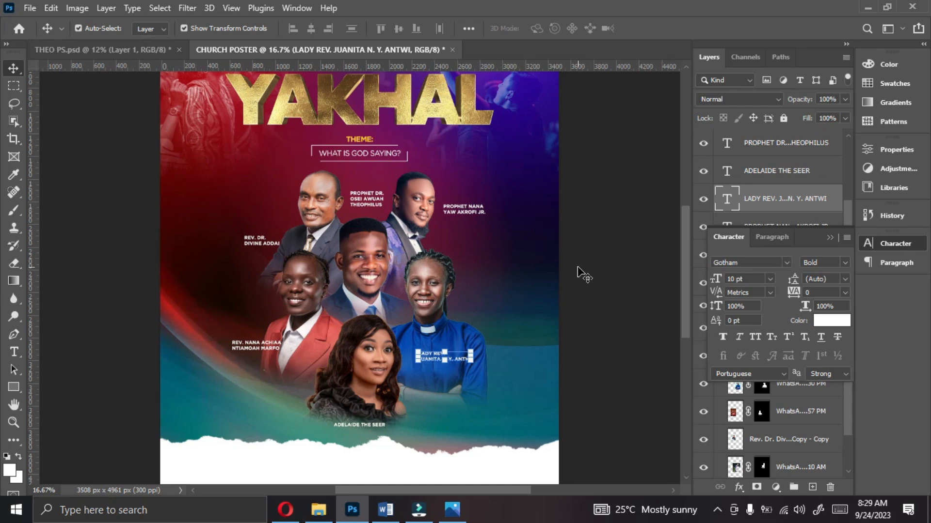
pyautogui.rightClick(653, 305)
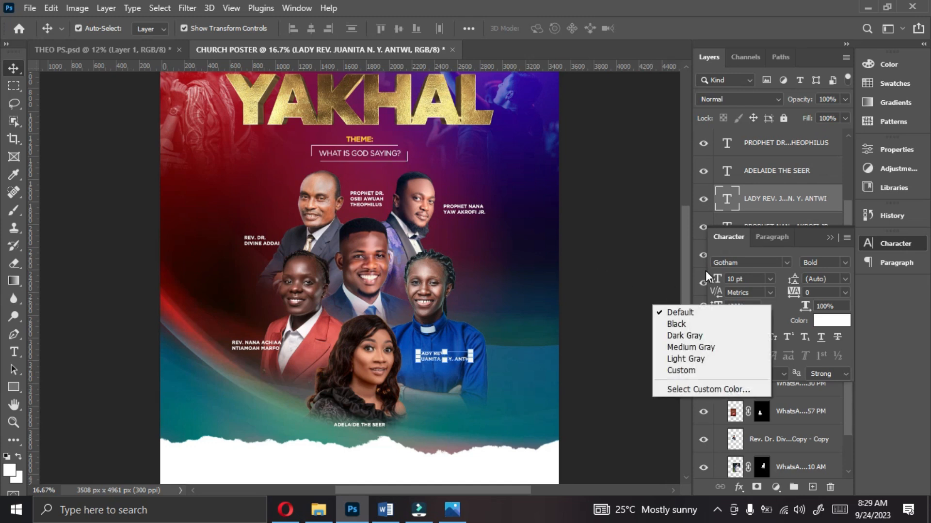
pyautogui.click(832, 237)
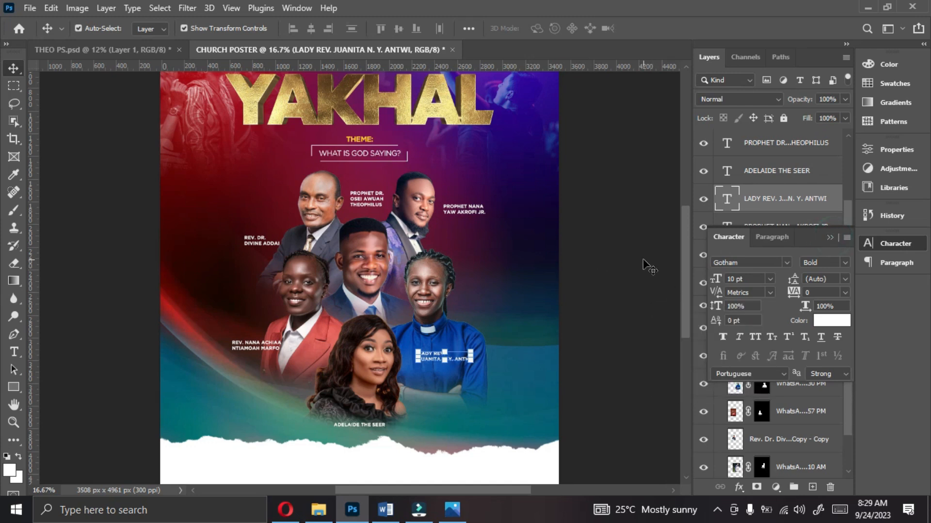
# Step: Switch to the image viewer and compare the name labels with the finished poster in Untitled-5.jpg
pyautogui.click(453, 510)
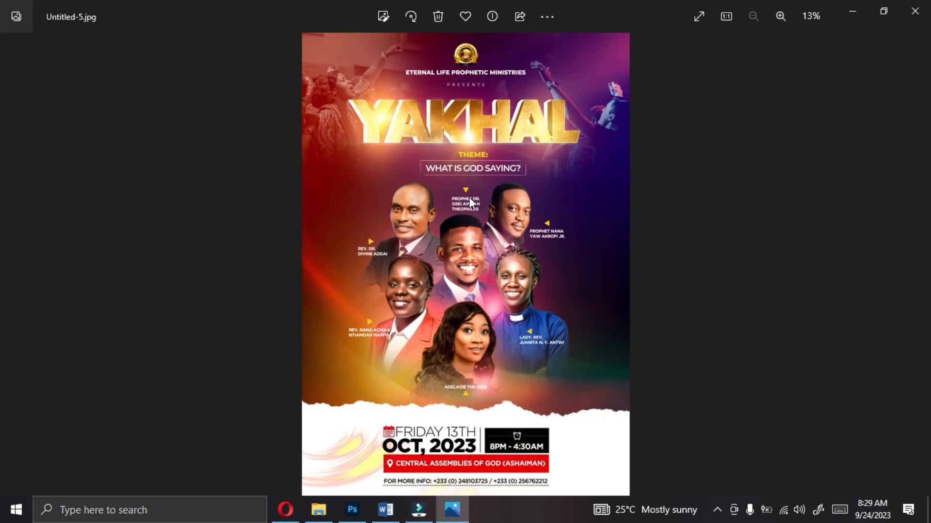